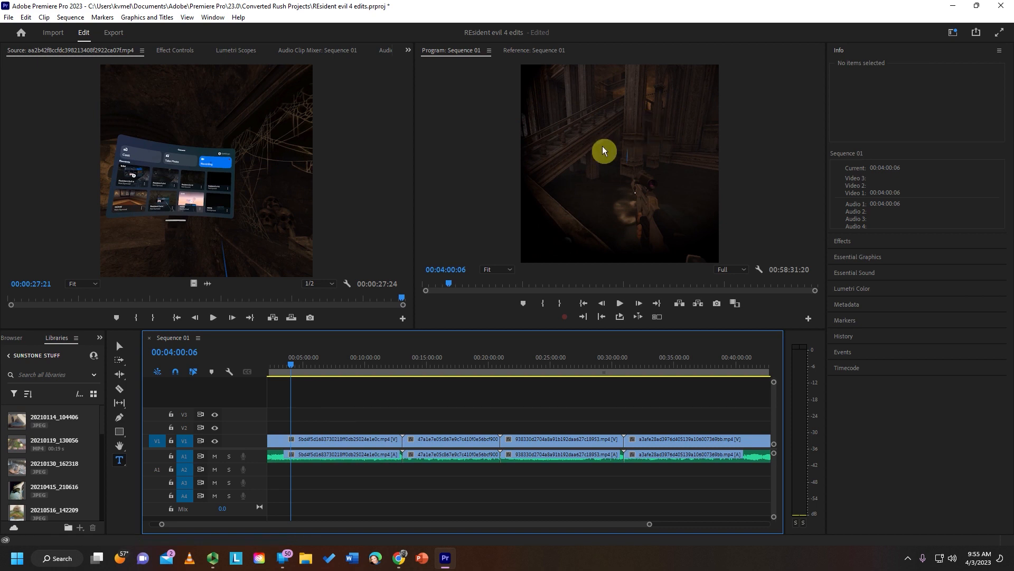
# - Add the title text RESIDENT EVIL IV to the video frame and move it near the frame's upper edge
pyautogui.click(585, 141)
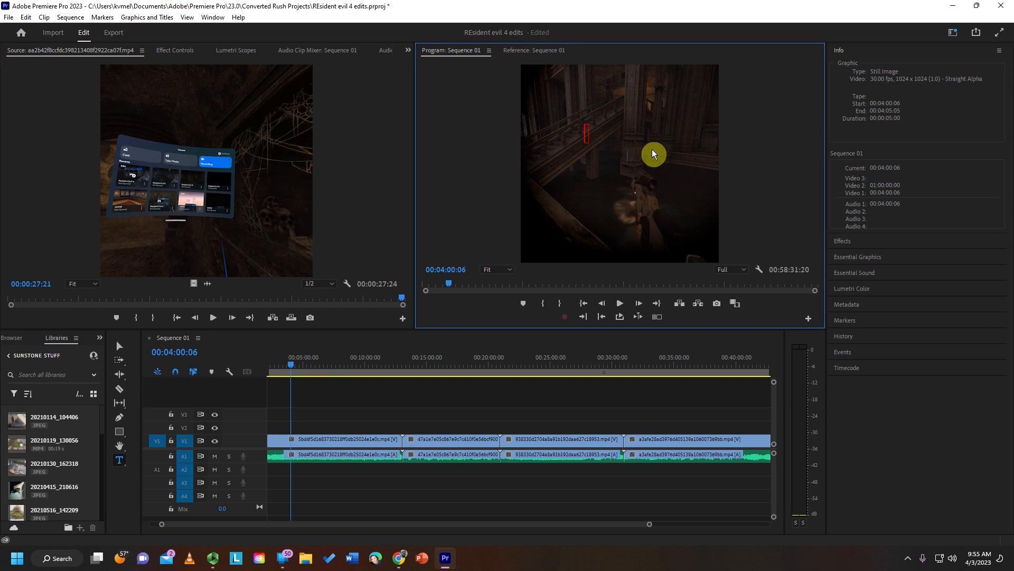
pyautogui.write('RESIDENT E')
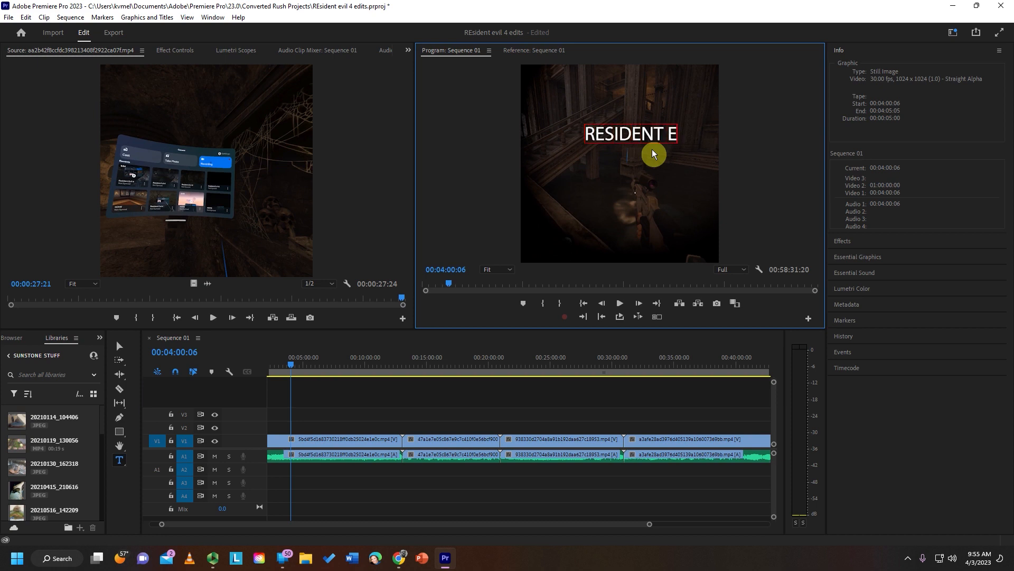
pyautogui.write('VIL iV')
pyautogui.click(117, 347)
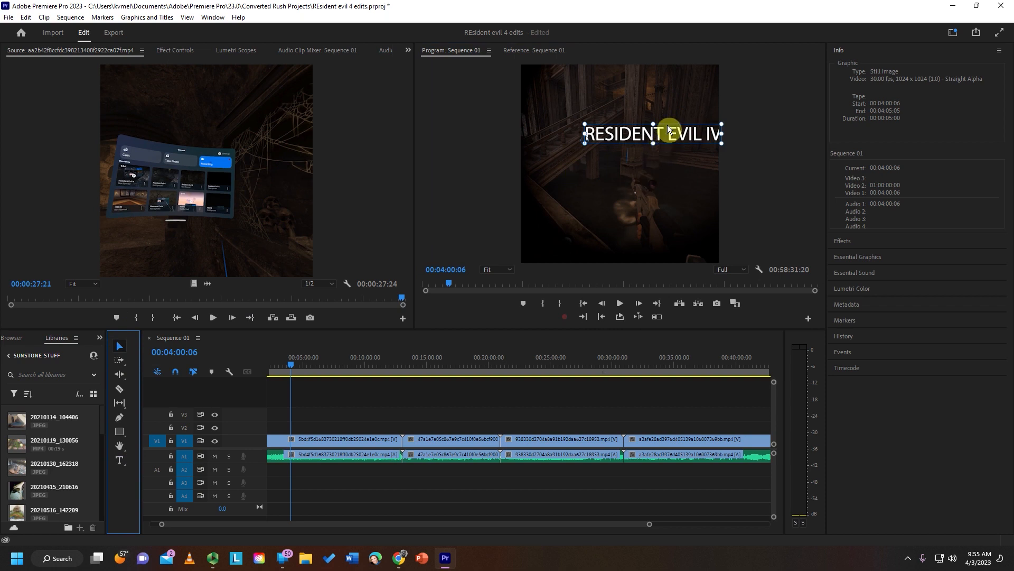
pyautogui.moveTo(667, 125); pyautogui.dragTo(640, 87)
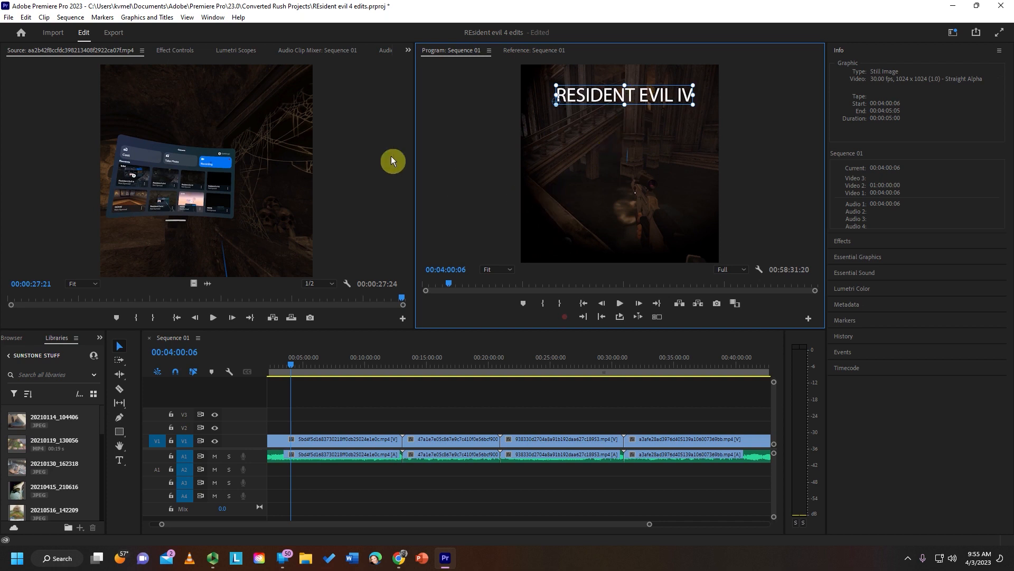
# - Select the whole title text and change its fill colour to dark red using the Essential Graphics settings
pyautogui.doubleClick(576, 96)
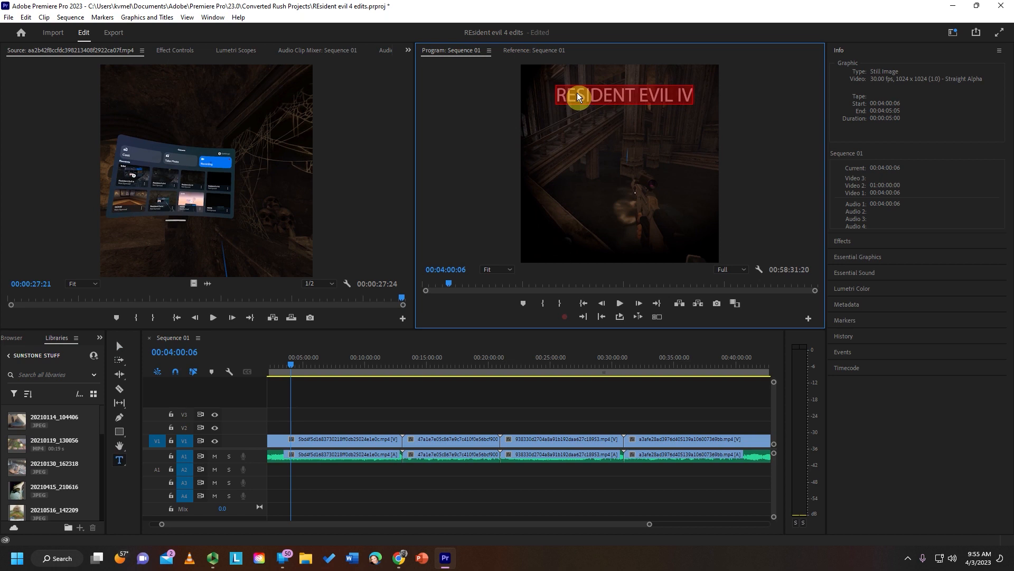
pyautogui.click(595, 141)
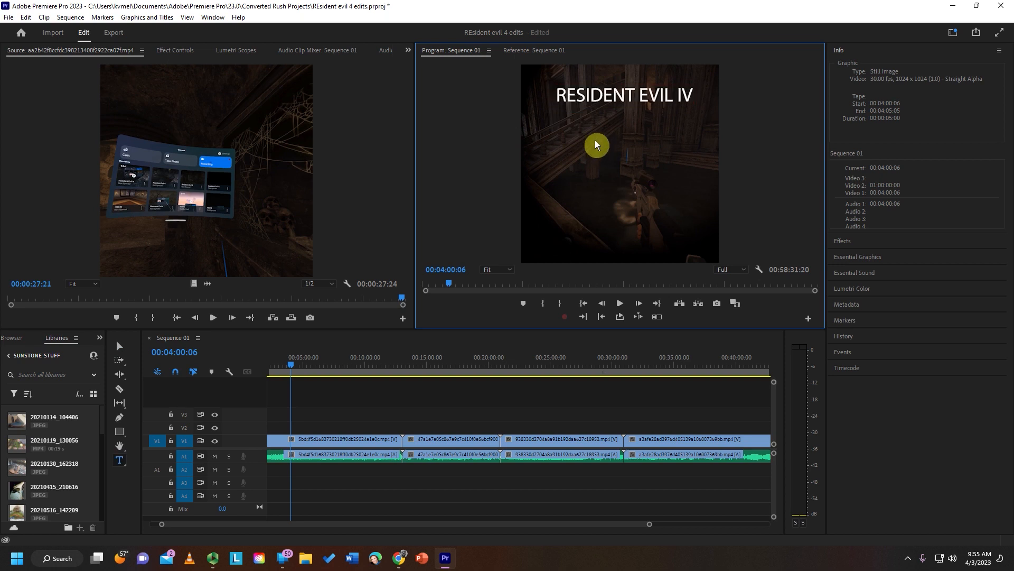
pyautogui.doubleClick(587, 96)
pyautogui.tripleClick(588, 96)
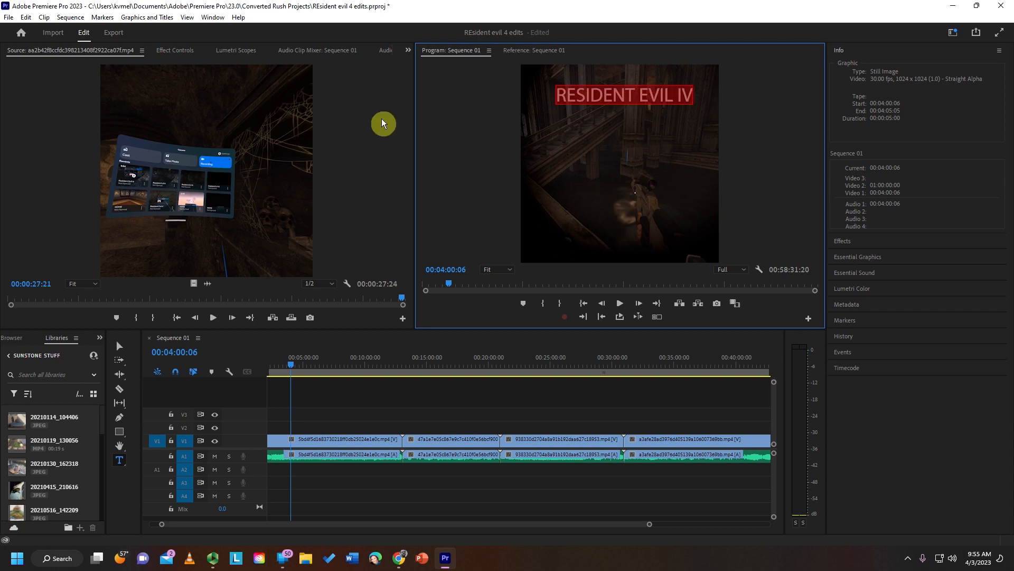
pyautogui.click(213, 17)
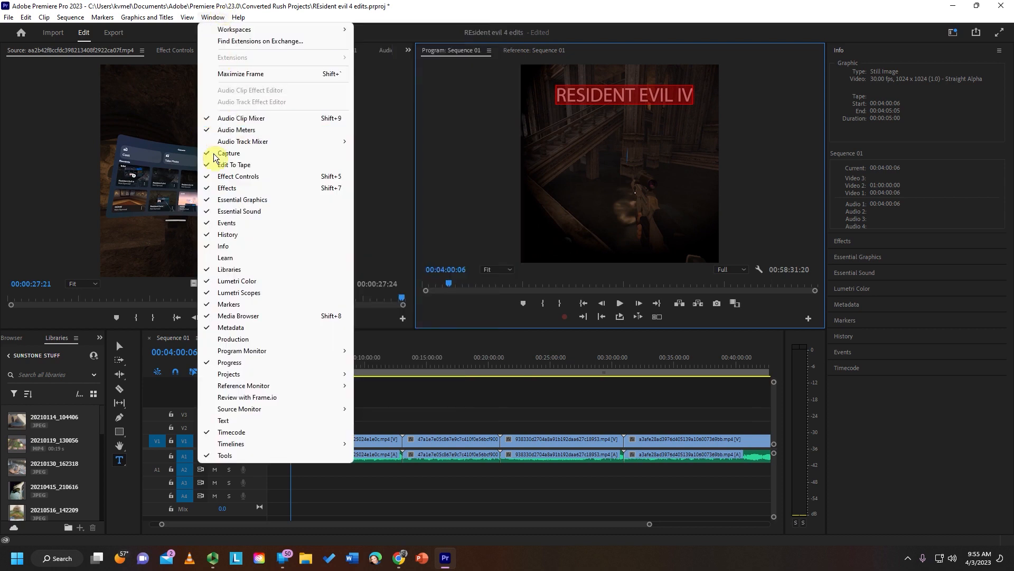
pyautogui.click(247, 201)
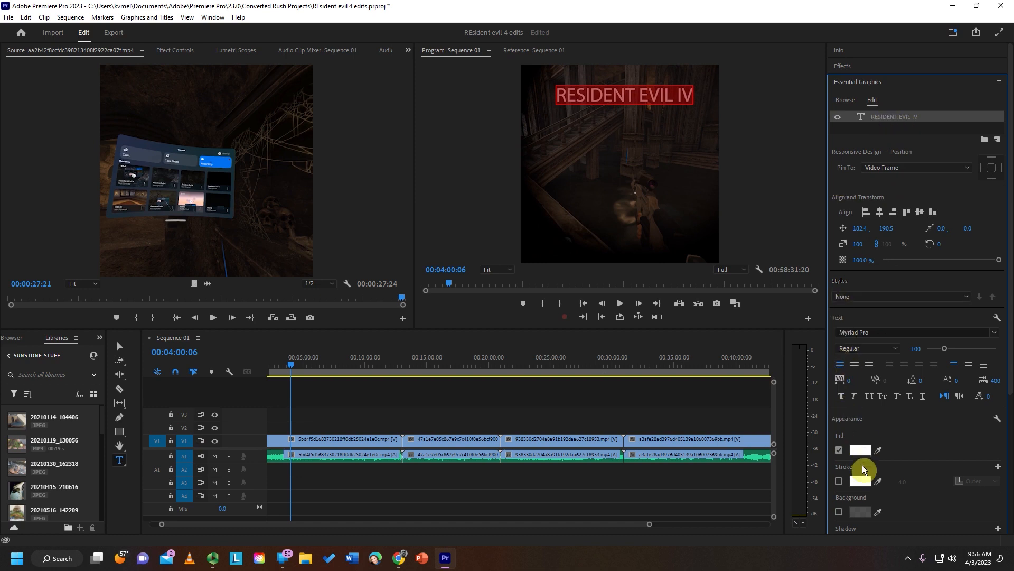
pyautogui.click(861, 451)
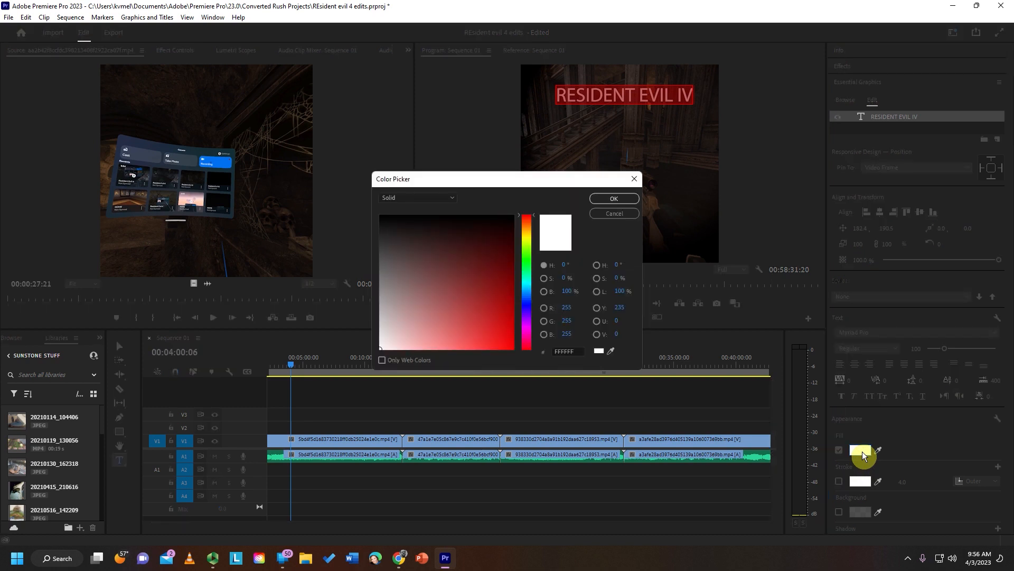
pyautogui.click(487, 297)
pyautogui.click(619, 199)
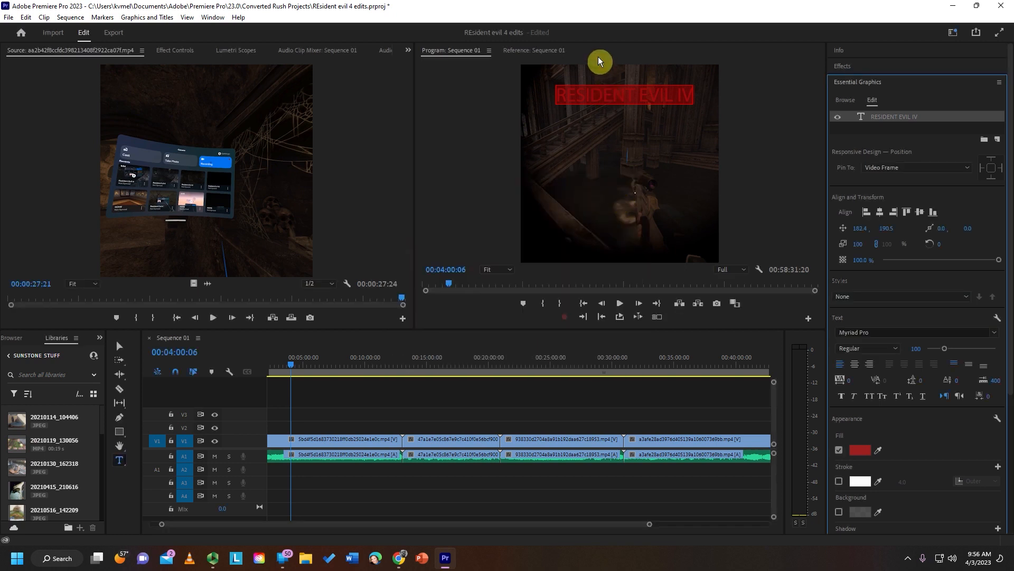
# - Select the title text again and enable a white outer stroke with a width of 4.0
pyautogui.click(126, 348)
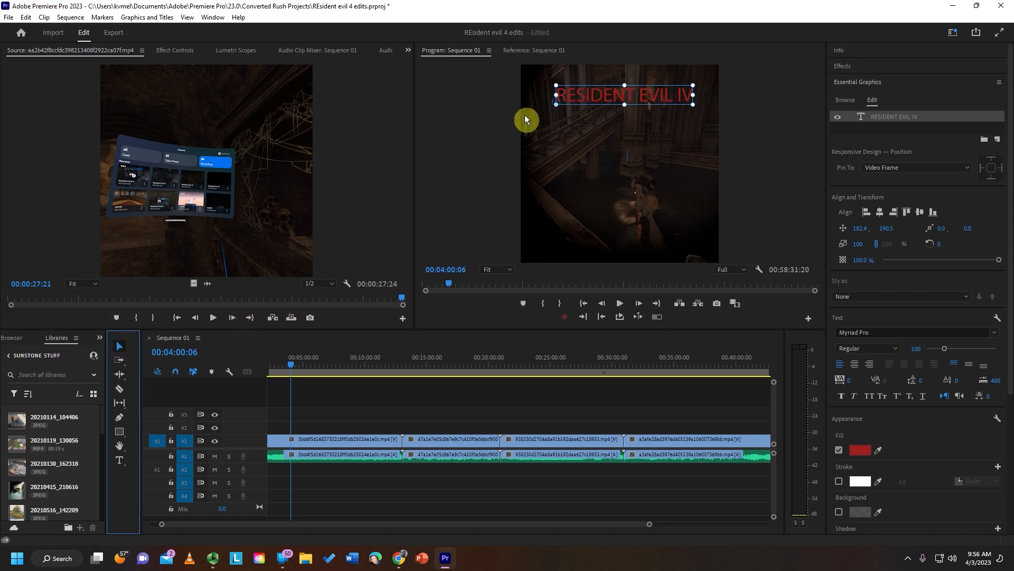
pyautogui.click(119, 463)
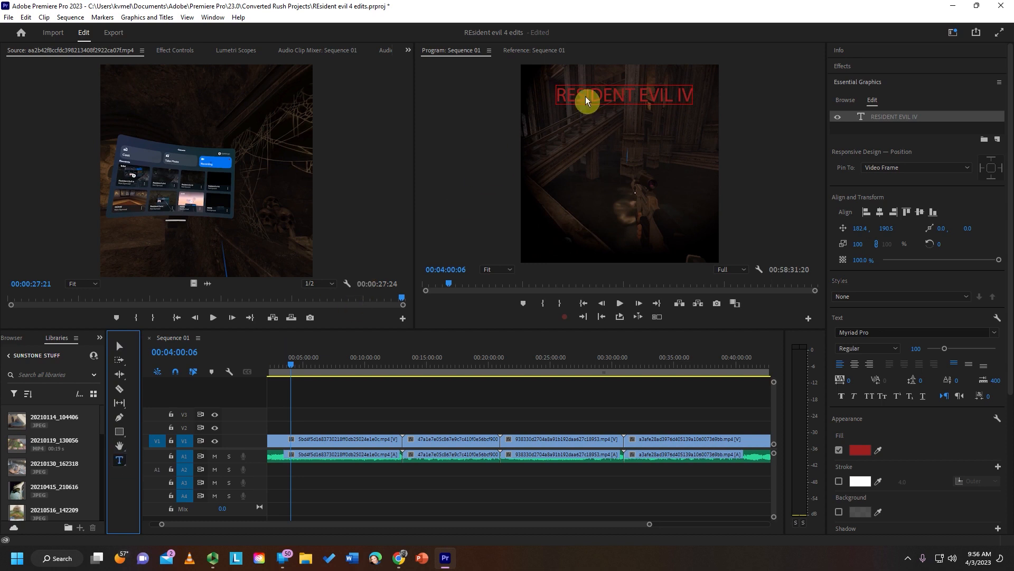
pyautogui.tripleClick(612, 100)
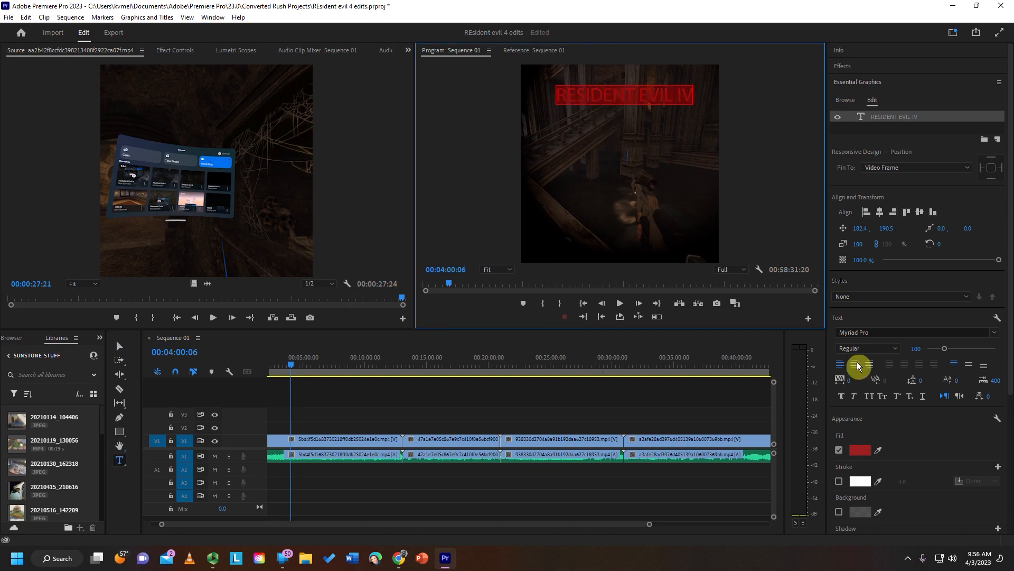
pyautogui.click(840, 482)
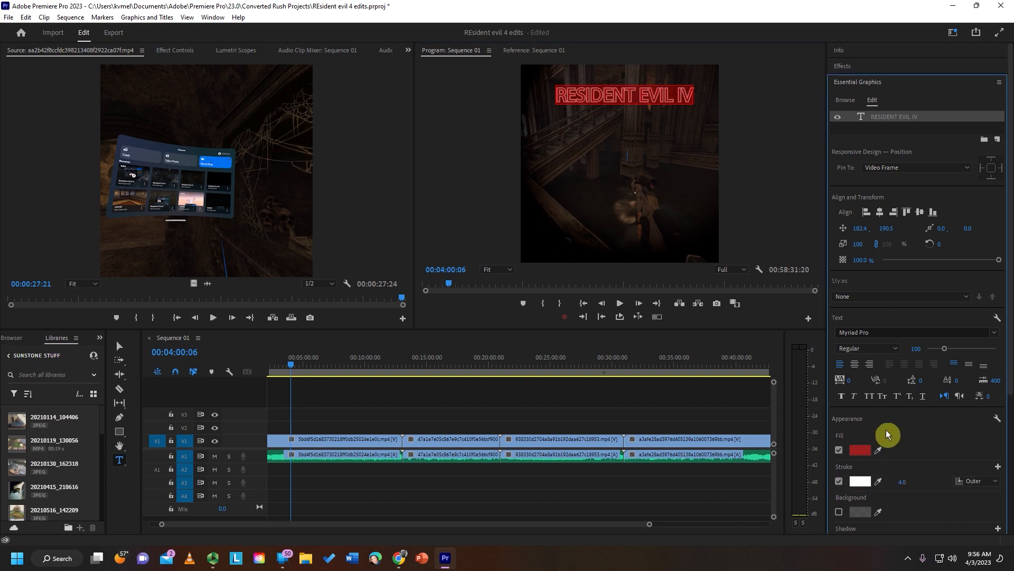
# - Scale the title to 78% and centre it horizontally and vertically in the video frame
pyautogui.click(881, 214)
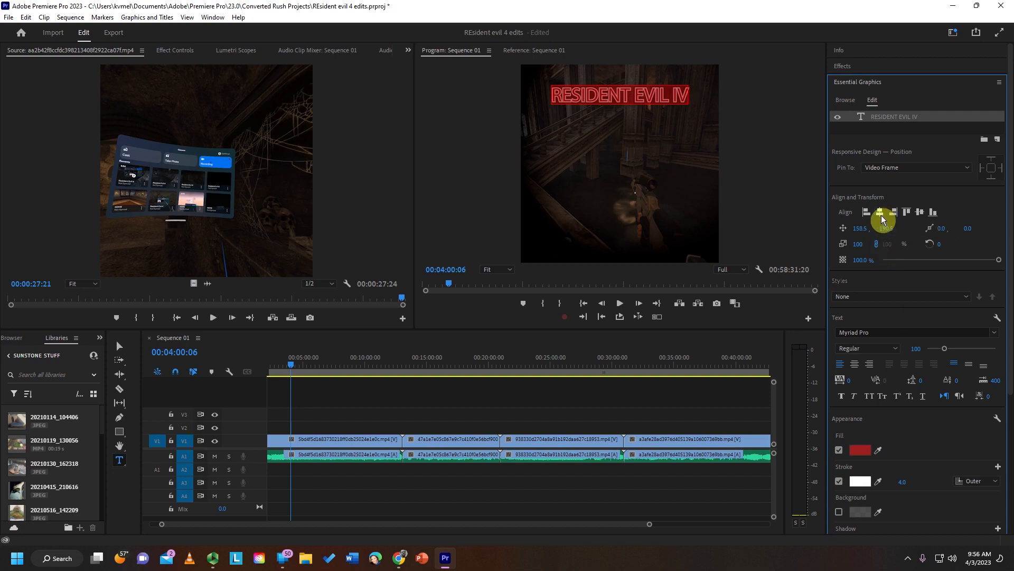
pyautogui.click(920, 212)
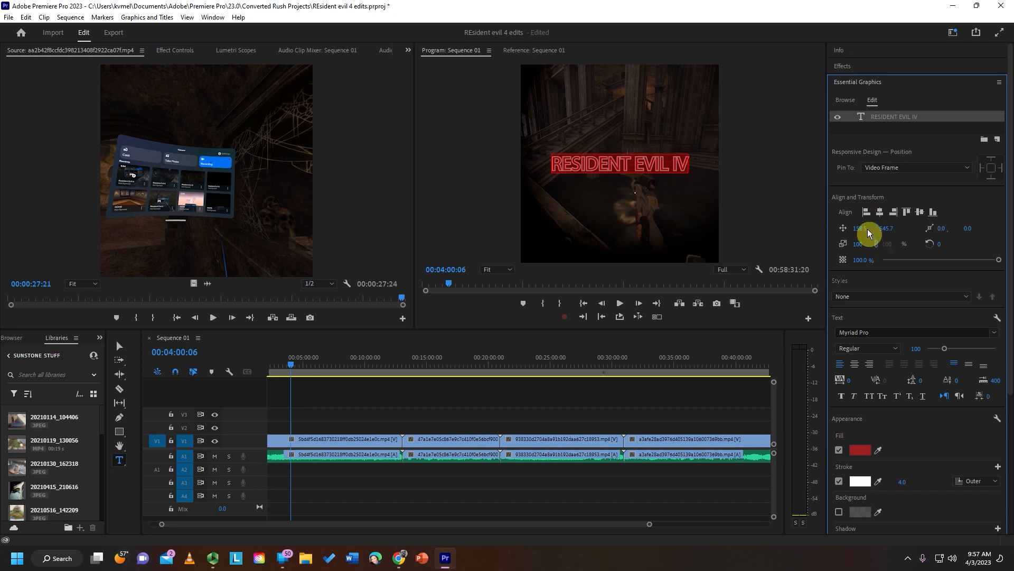
pyautogui.moveTo(860, 228); pyautogui.dragTo(875, 227)
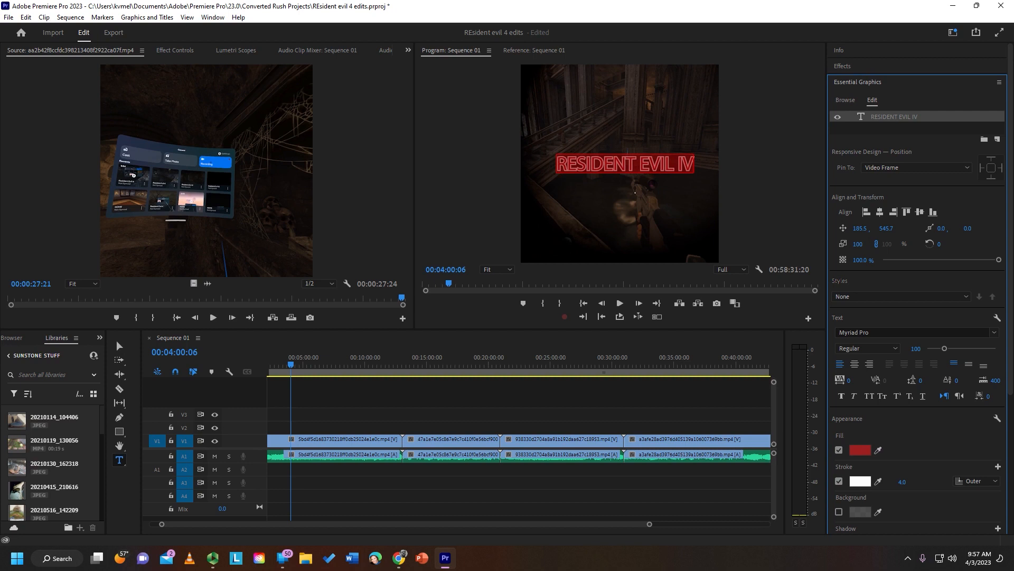
pyautogui.click(881, 213)
pyautogui.moveTo(858, 244)
pyautogui.mouseDown()
pyautogui.moveTo(873, 244)
pyautogui.moveTo(862, 243)
pyautogui.mouseUp()
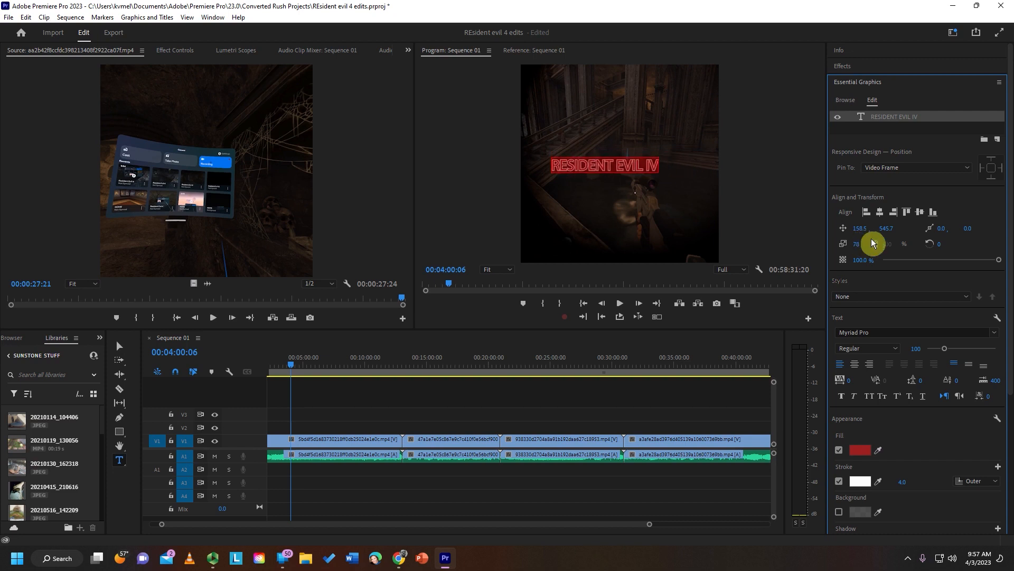
pyautogui.click(877, 209)
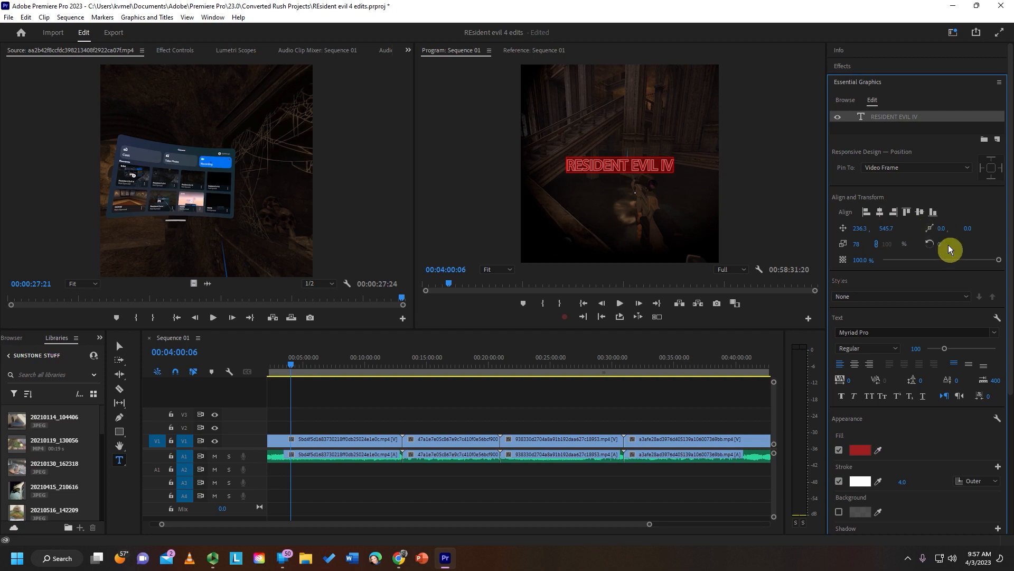
# - Rotate the title text to -24° and leave its style set to None
pyautogui.moveTo(939, 244); pyautogui.dragTo(930, 244)
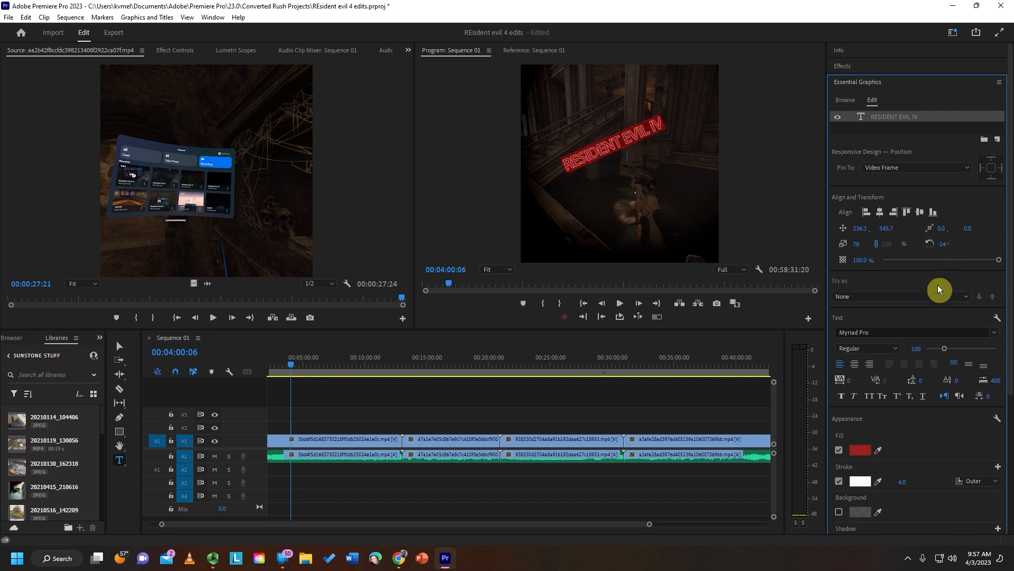
pyautogui.click(943, 297)
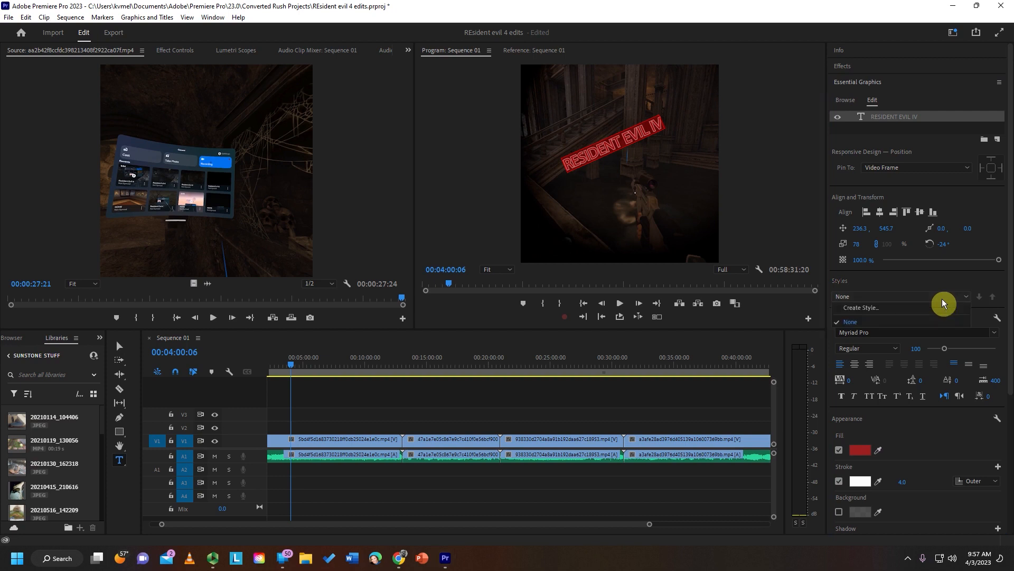
pyautogui.click(954, 284)
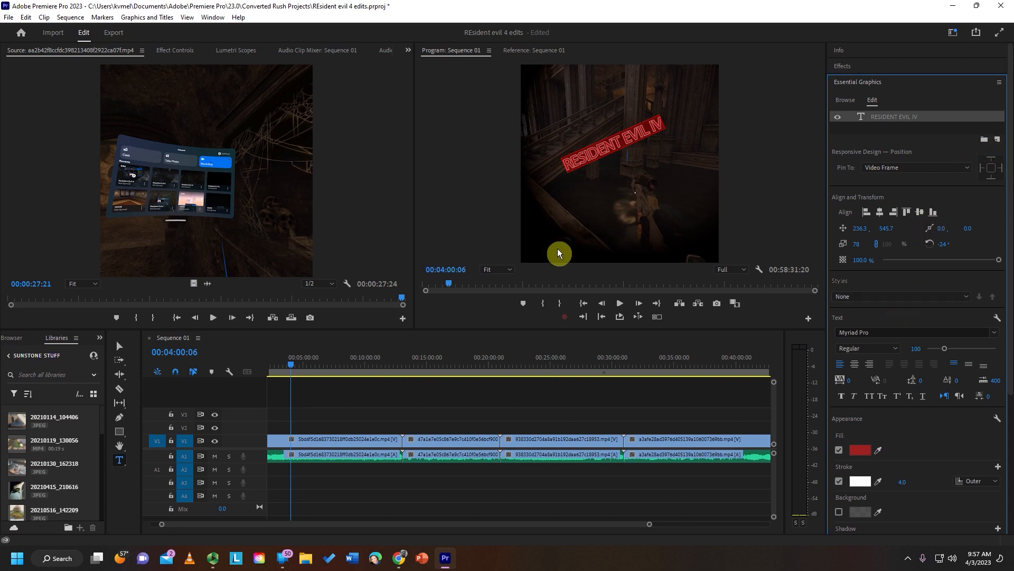
# - Place the playhead within the title clip at 00:04:02:11 and change the title's font to Old Standard TT
pyautogui.click(293, 364)
pyautogui.press('=')
pyautogui.press('=')
pyautogui.press('=')
pyautogui.press('=')
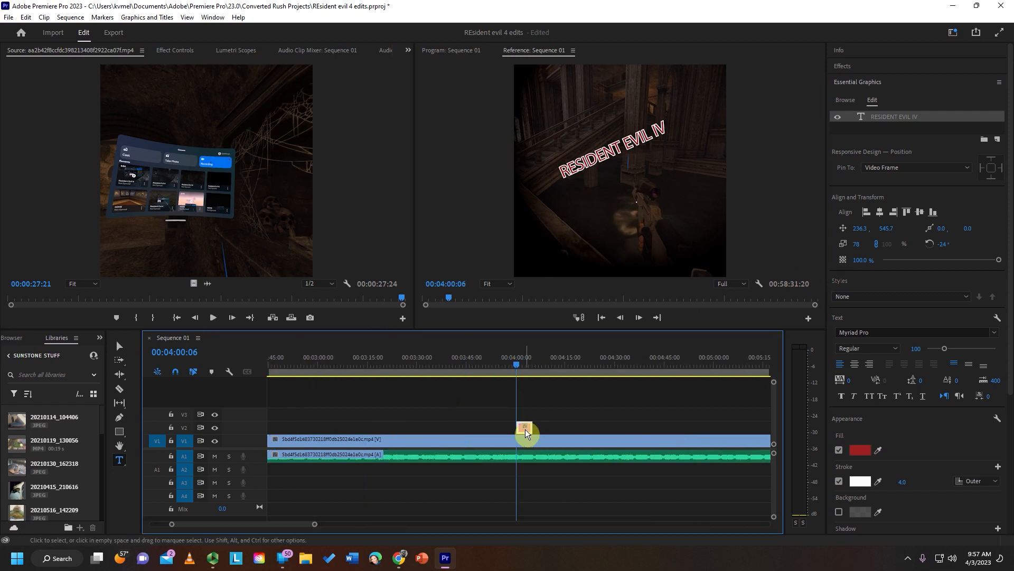
pyautogui.click(525, 363)
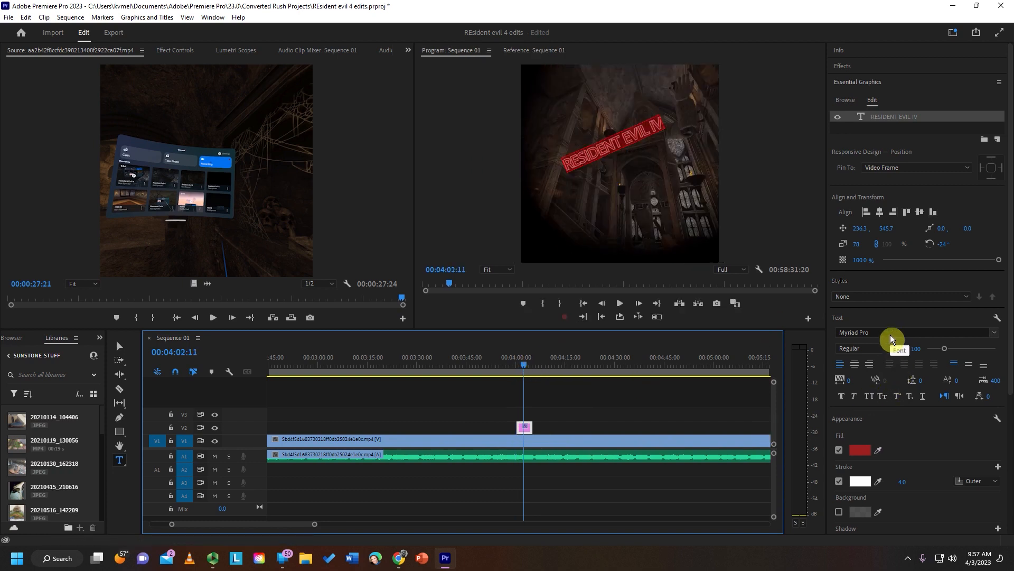
pyautogui.click(998, 334)
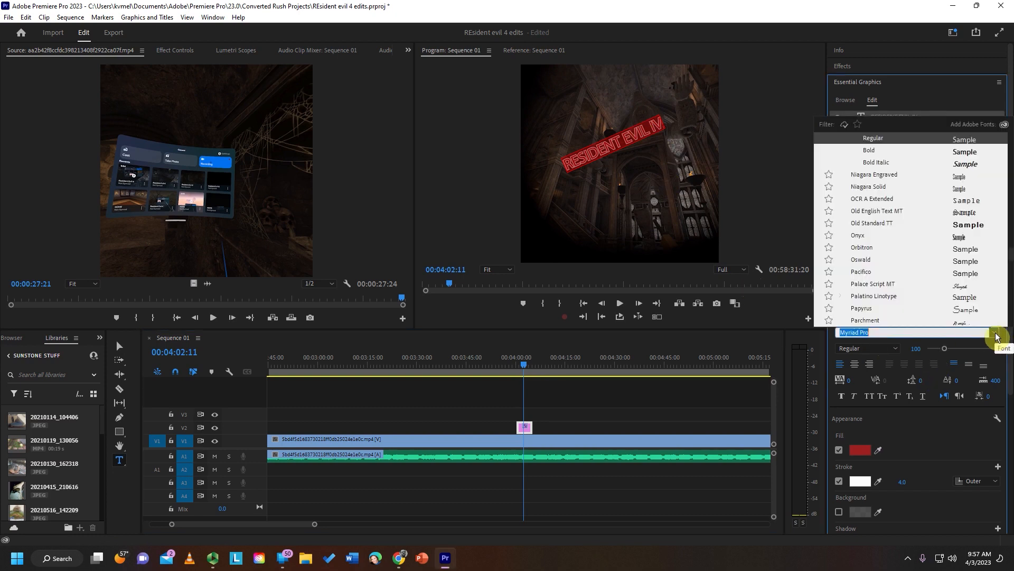
pyautogui.click(869, 225)
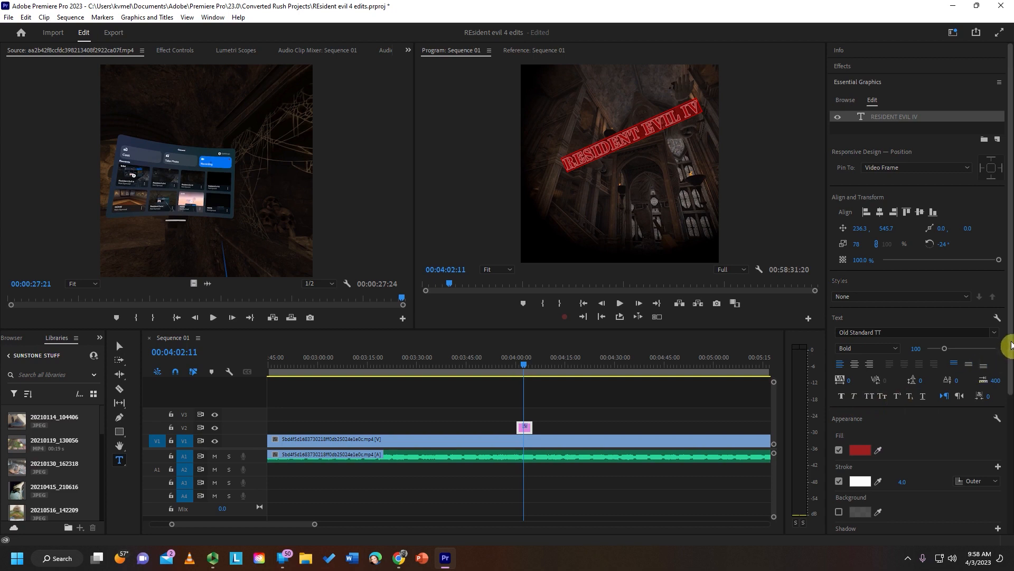
# - Select the title clip on track V2 and enable Roll for the whole graphic
pyautogui.moveTo(1008, 344); pyautogui.dragTo(1006, 507)
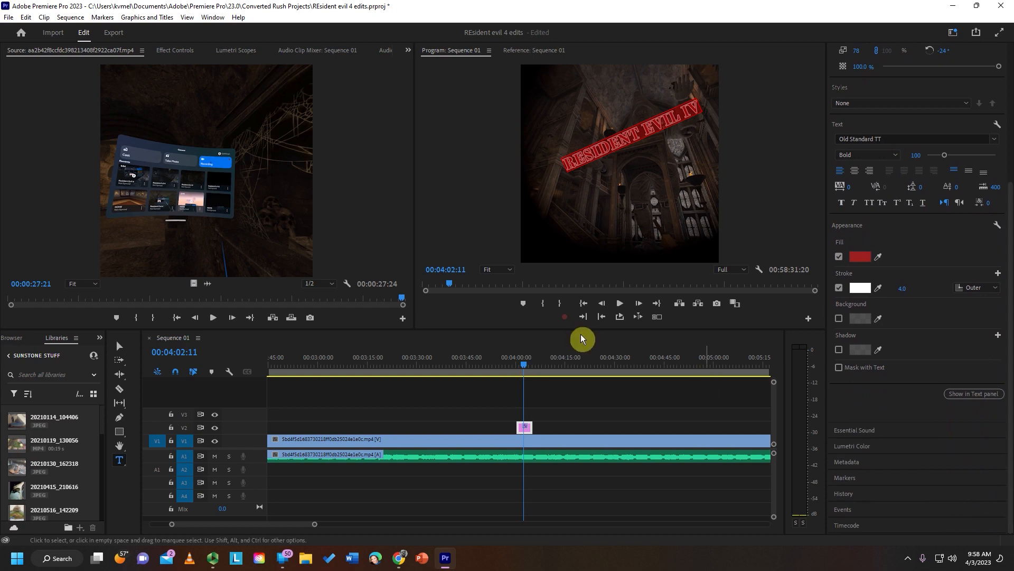
pyautogui.click(510, 394)
pyautogui.click(523, 432)
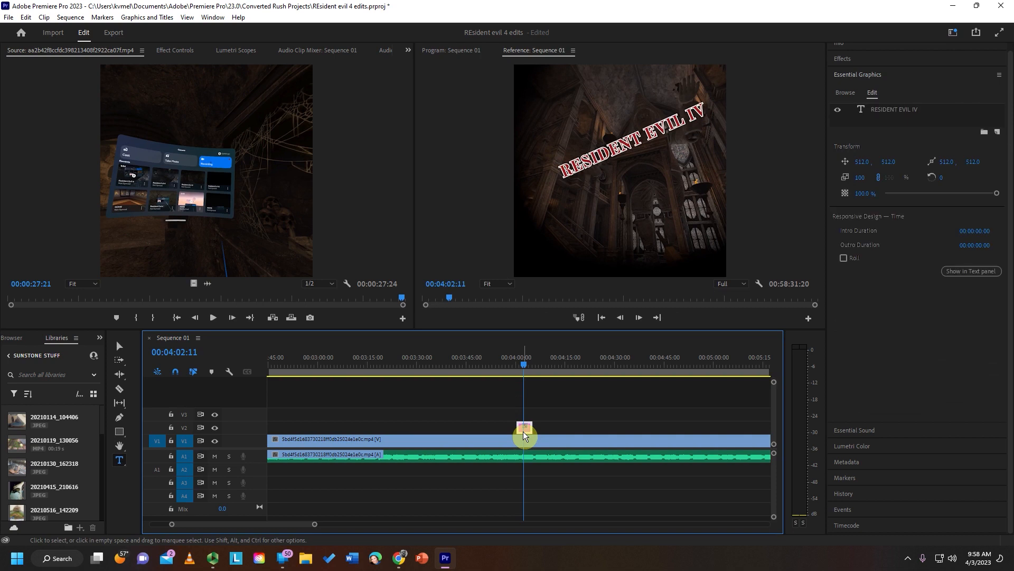
pyautogui.click(485, 390)
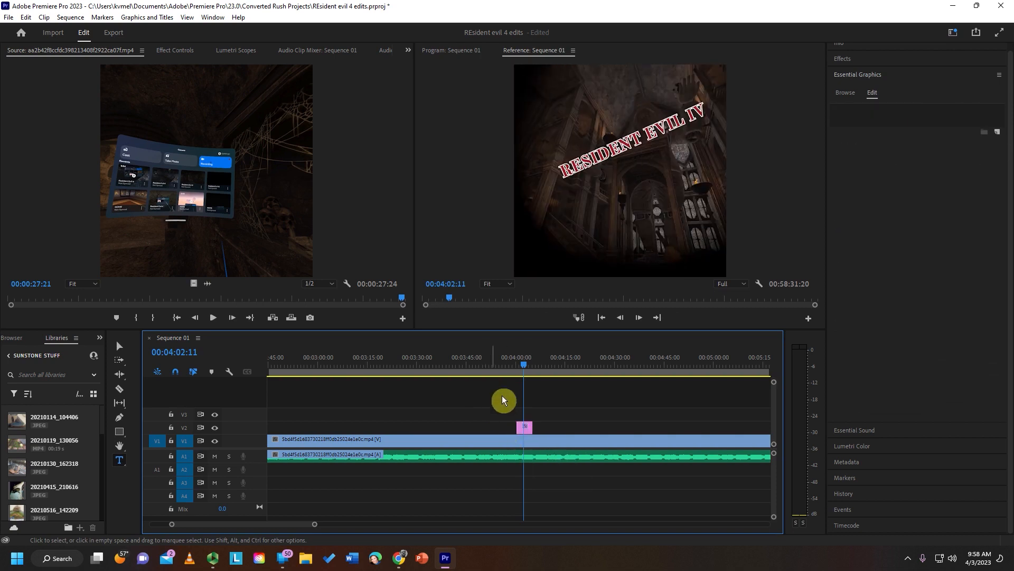
pyautogui.click(527, 429)
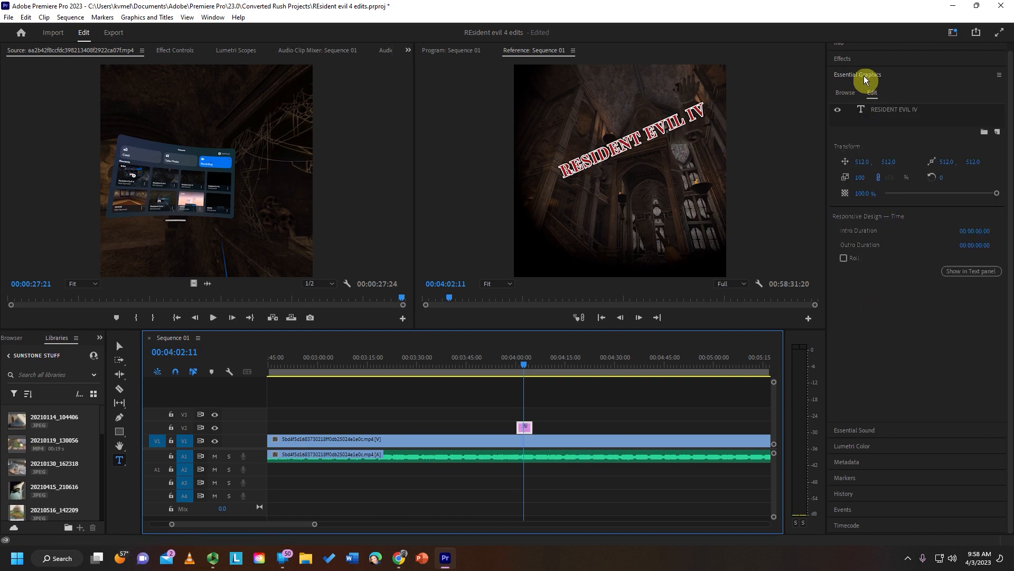
pyautogui.click(845, 258)
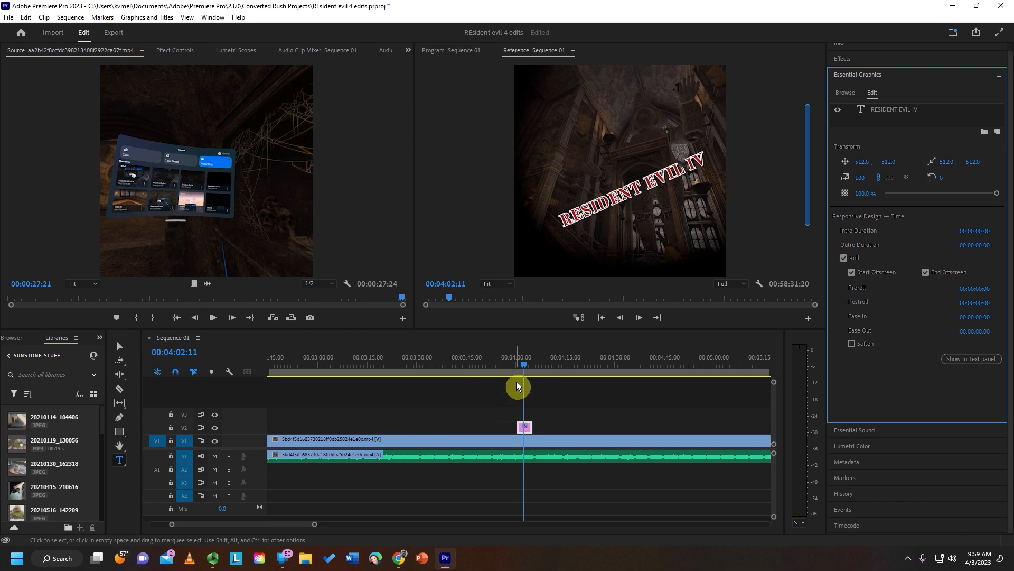
# - Play the sequence from the start of the title clip and scrub through it to check the rolling animation
pyautogui.click(516, 361)
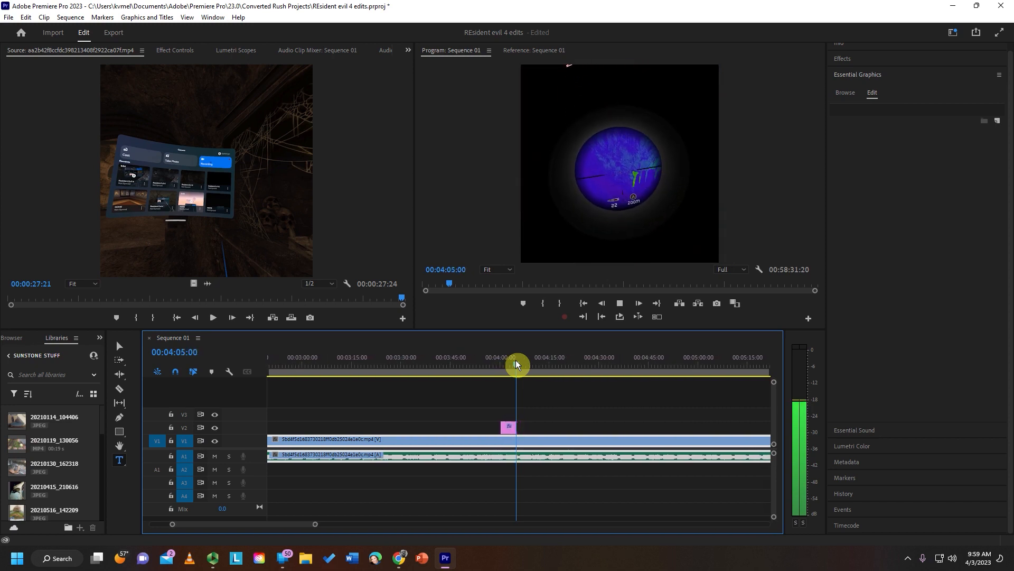
pyautogui.press('space')
pyautogui.moveTo(516, 360); pyautogui.dragTo(507, 365)
pyautogui.click(511, 410)
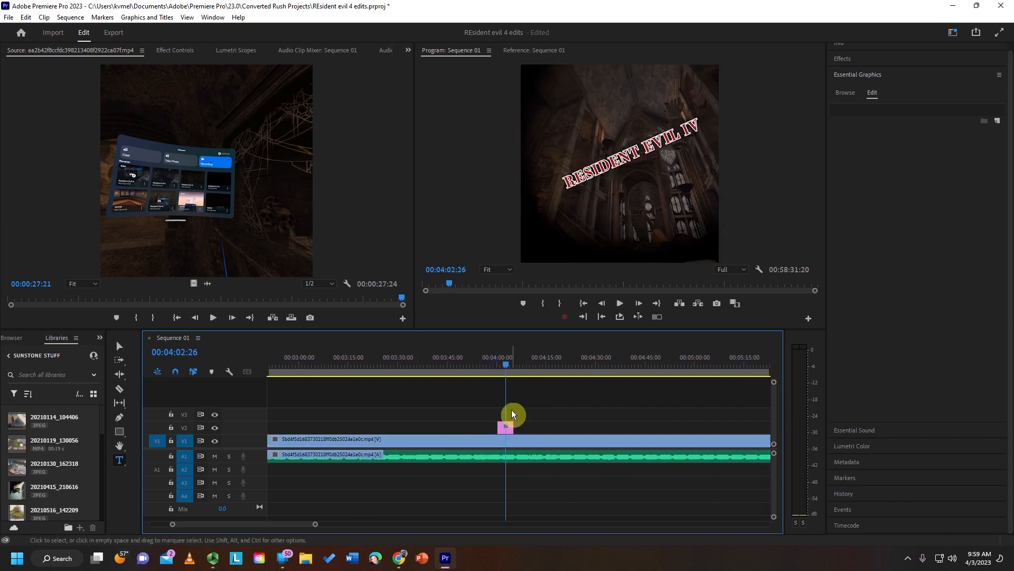
# - Select the RESIDENT EVIL IV title to review its text properties and move the playhead past its clip to 00:04:12:10
pyautogui.click(503, 429)
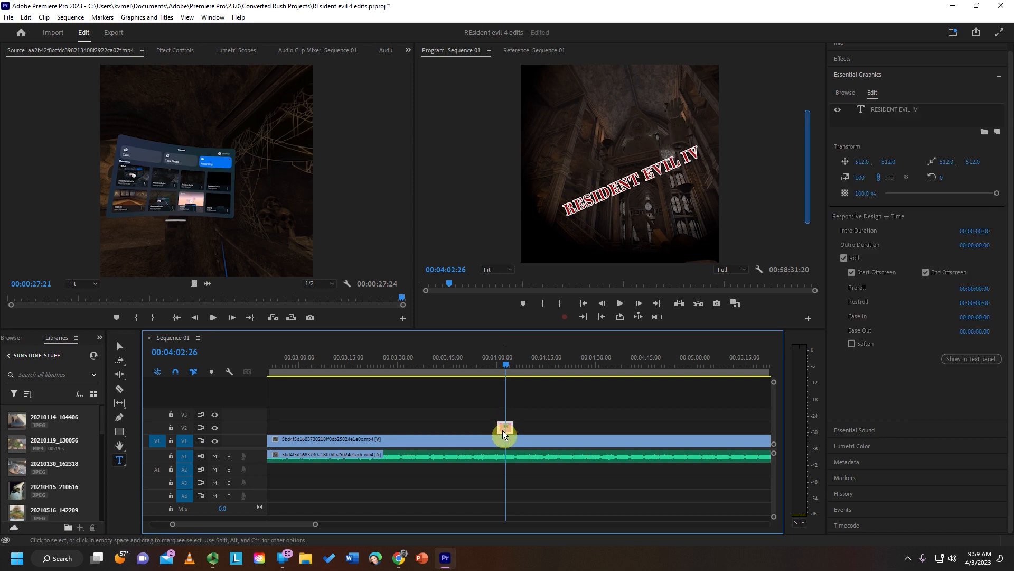
pyautogui.click(637, 182)
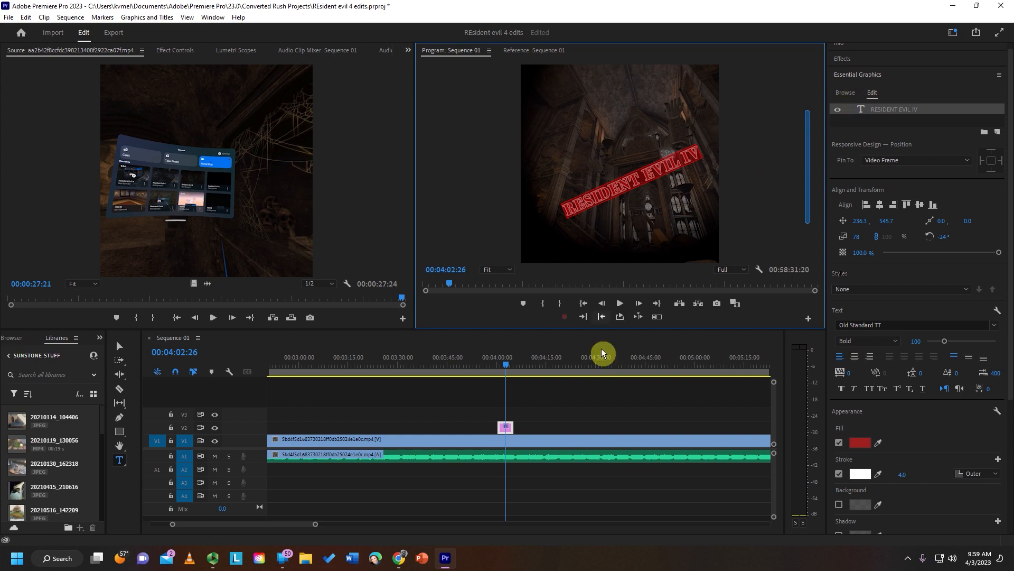
pyautogui.click(537, 364)
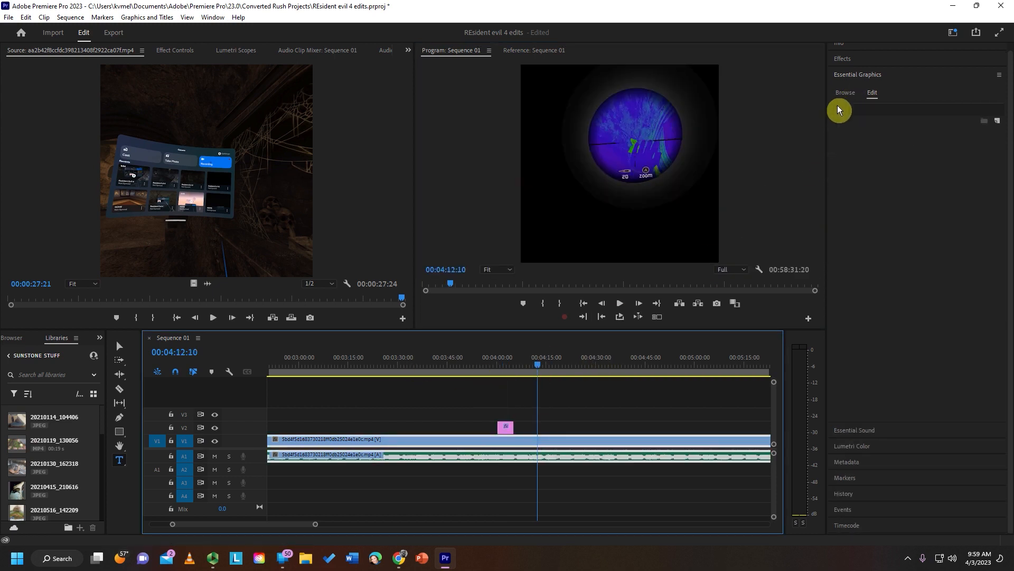
# - Look through the graphics templates available in My Templates and Adobe Stock
pyautogui.click(847, 94)
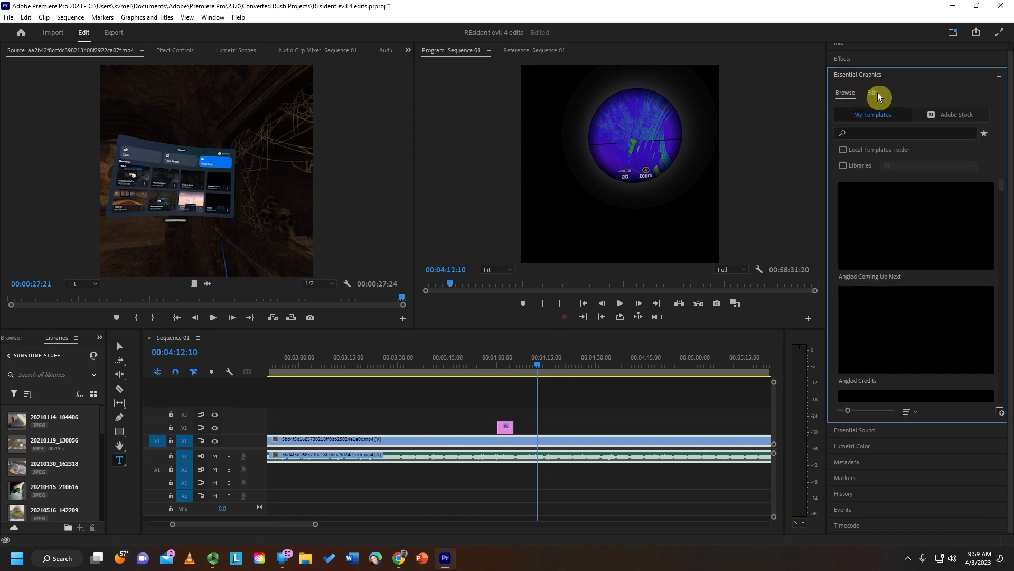
pyautogui.click(877, 93)
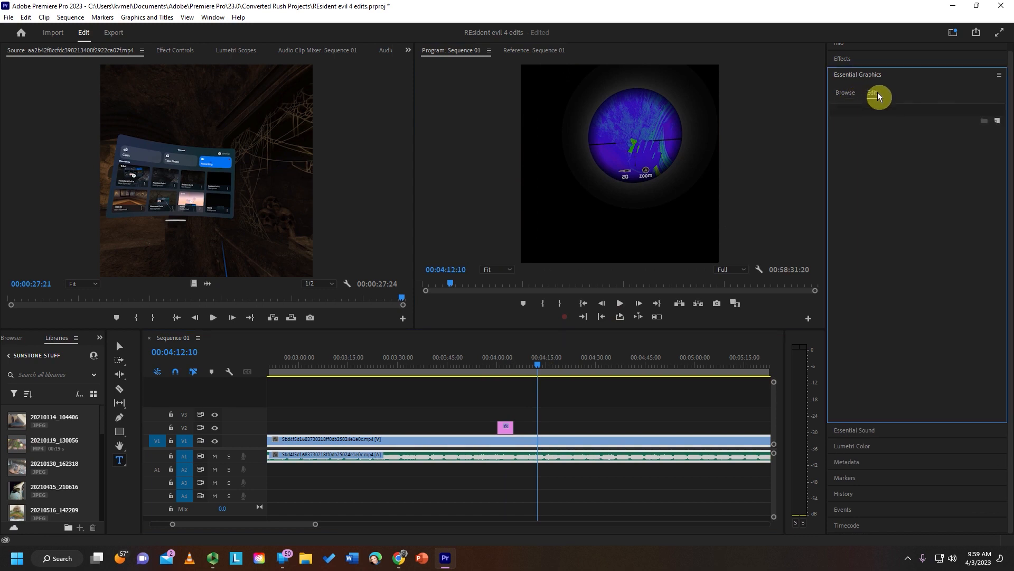
pyautogui.click(851, 95)
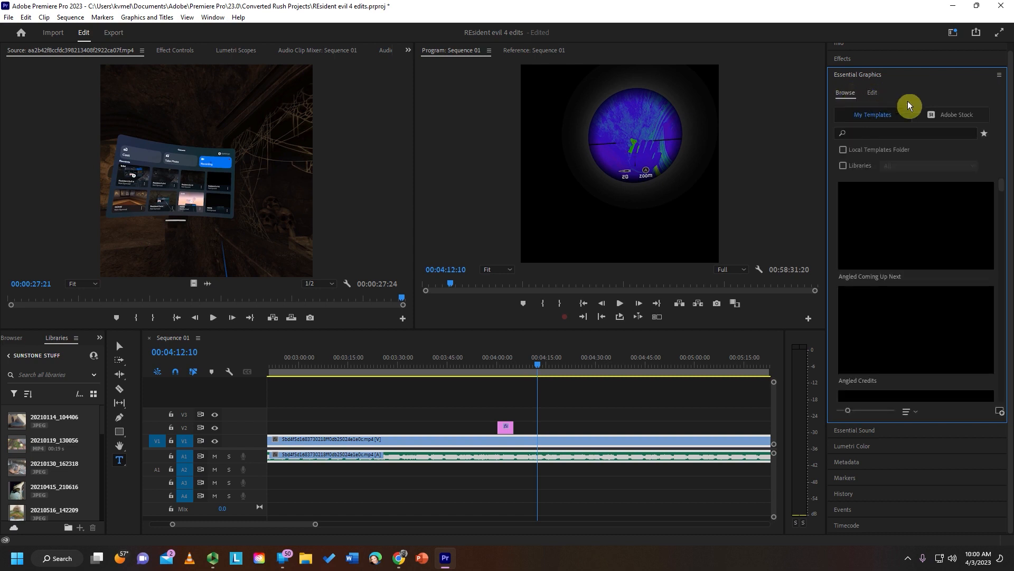
pyautogui.click(930, 113)
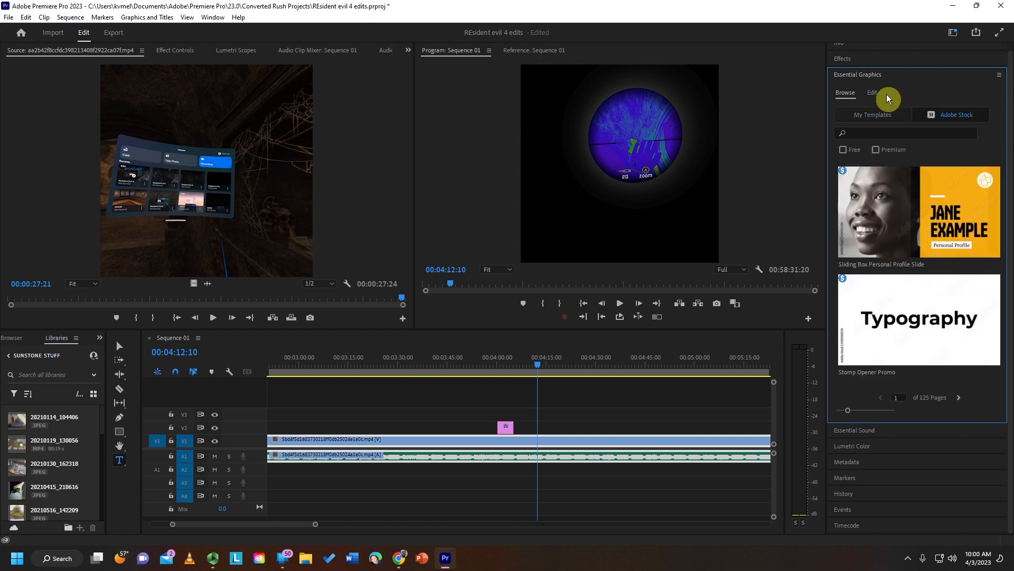
pyautogui.click(876, 116)
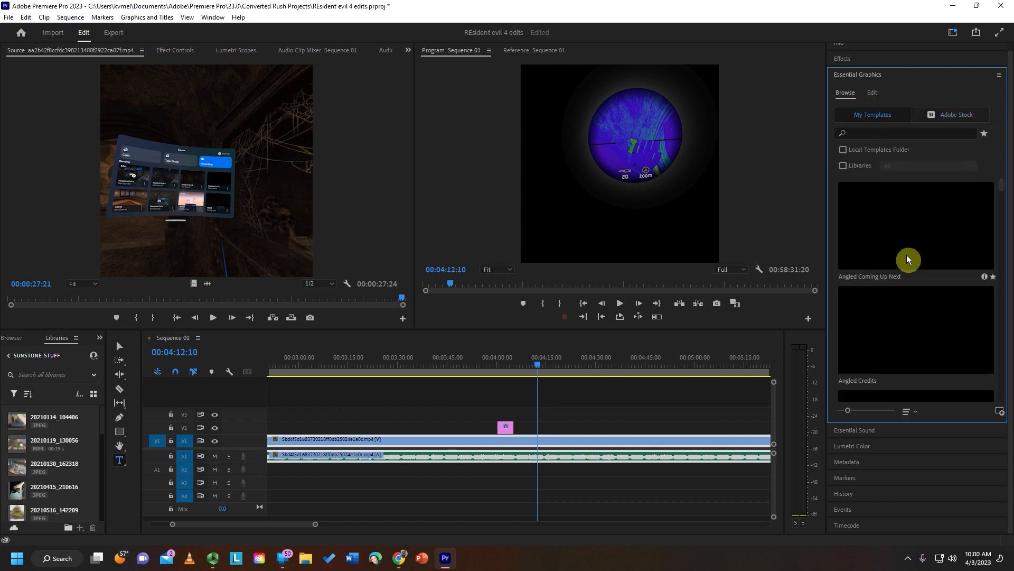
pyautogui.scroll(-5, 920, 335)
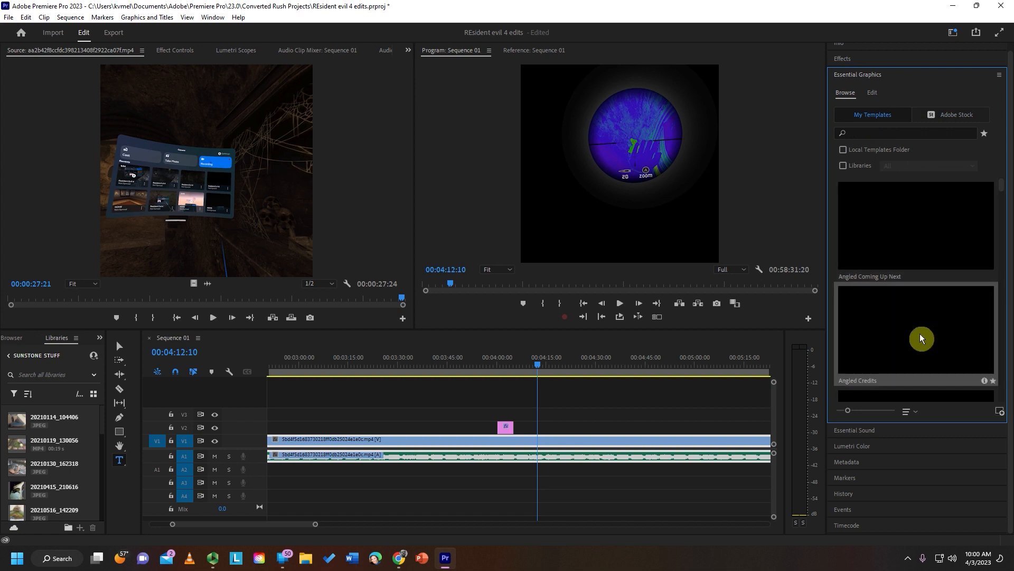
pyautogui.scroll(4, 920, 334)
# - Filter the Adobe Stock templates to free ones and browse to page 10 of the results
pyautogui.click(924, 114)
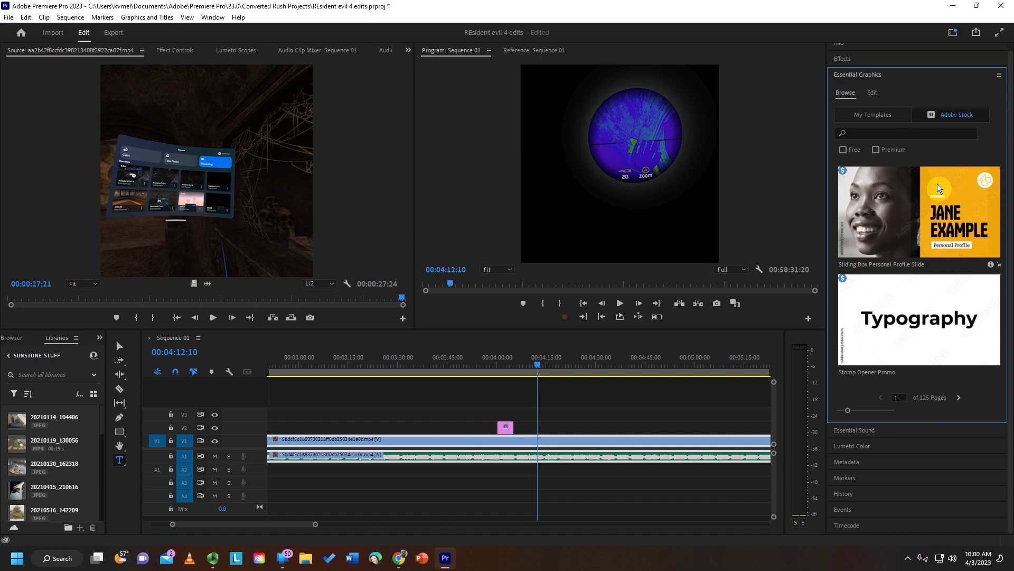
pyautogui.click(844, 150)
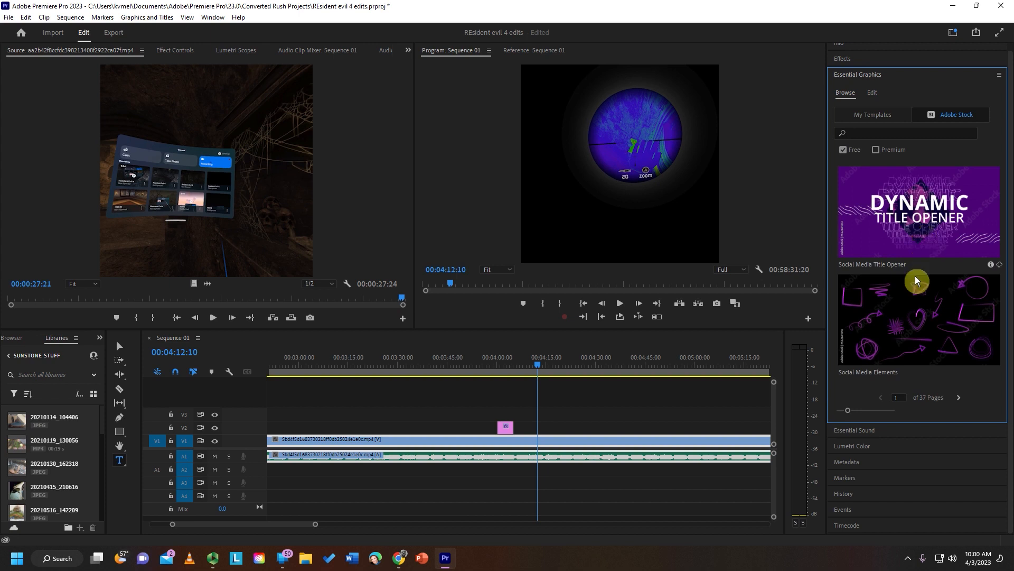
pyautogui.click(958, 397)
pyautogui.click(956, 398)
pyautogui.click(956, 396)
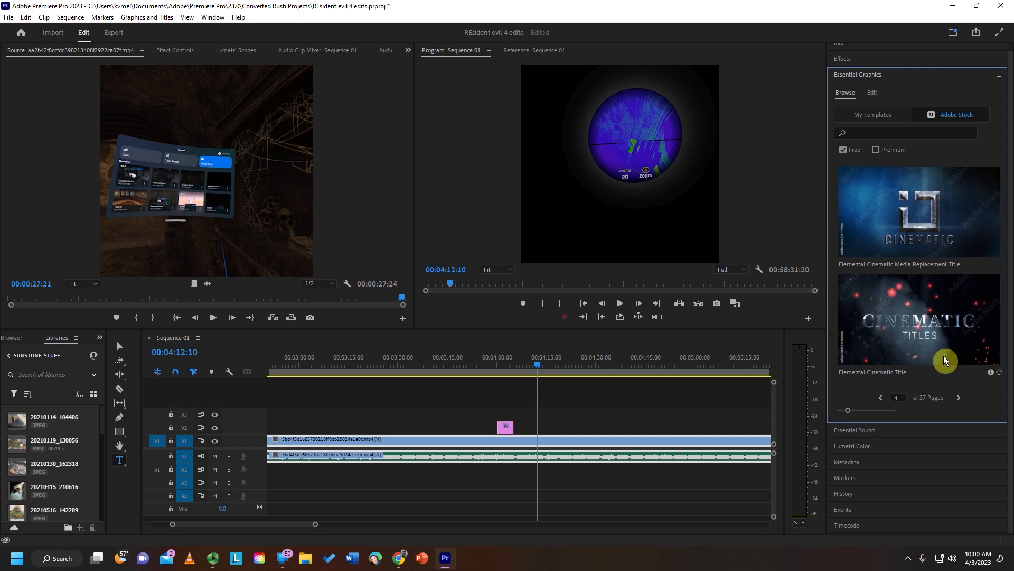
pyautogui.click(957, 397)
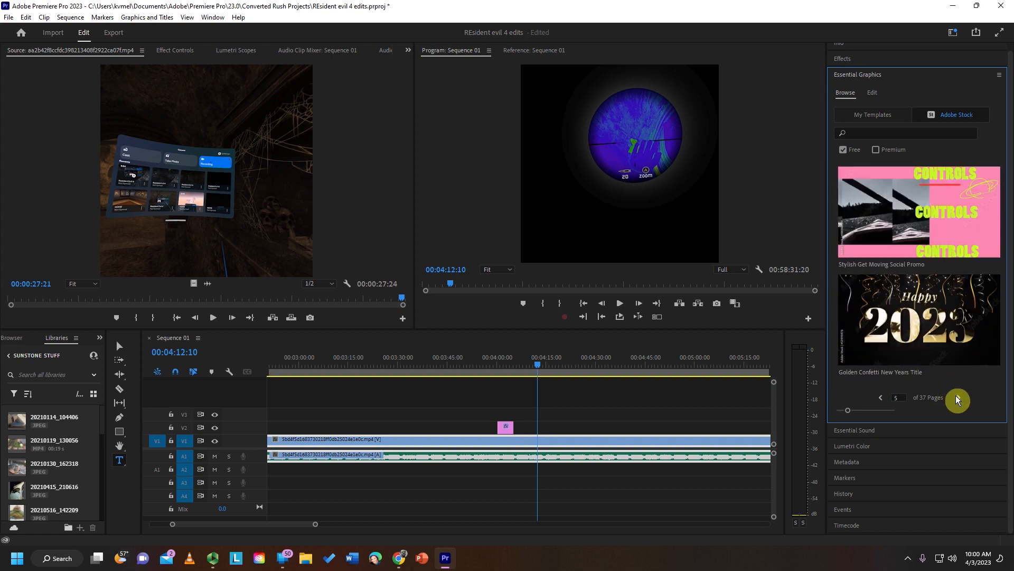
pyautogui.click(957, 397)
pyautogui.click(958, 397)
pyautogui.click(956, 397)
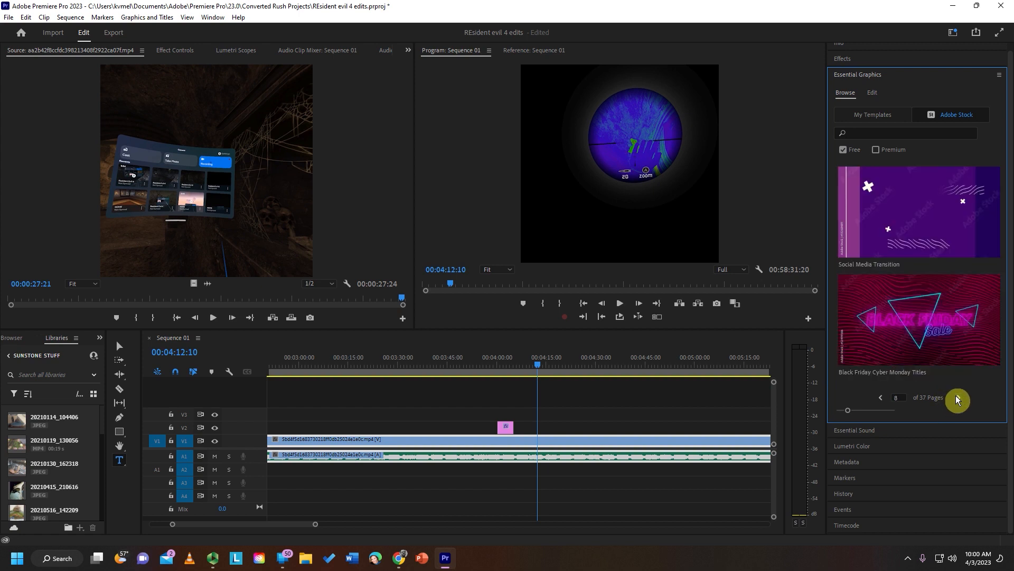
pyautogui.click(956, 397)
pyautogui.click(956, 398)
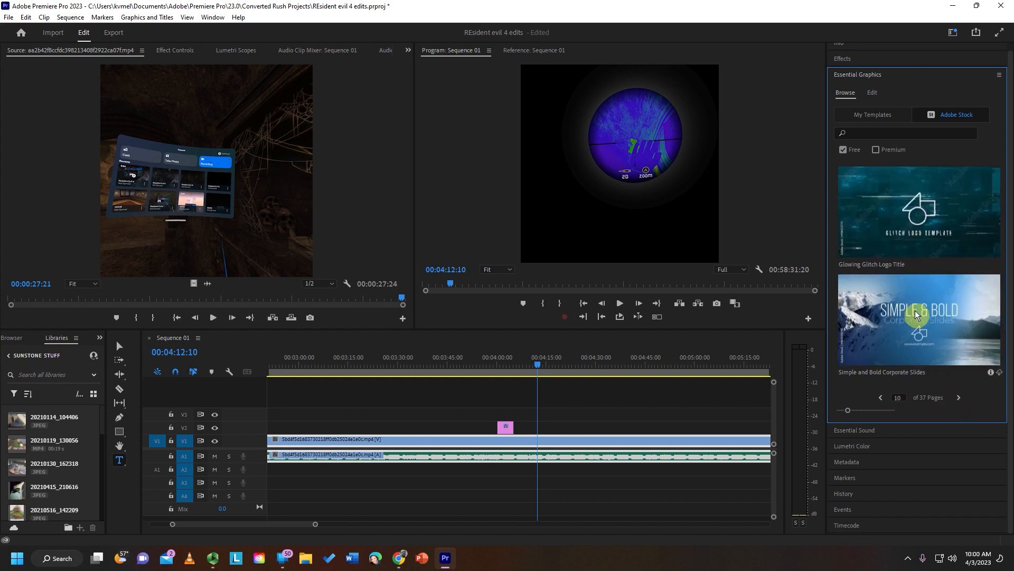
# - Place the Simple and Bold Corporate Slides template on track V2 at 00:04:12:10 and scrub to 00:04:17:18 to preview it
pyautogui.moveTo(915, 310)
pyautogui.moveTo(746, 332); pyautogui.dragTo(538, 427)
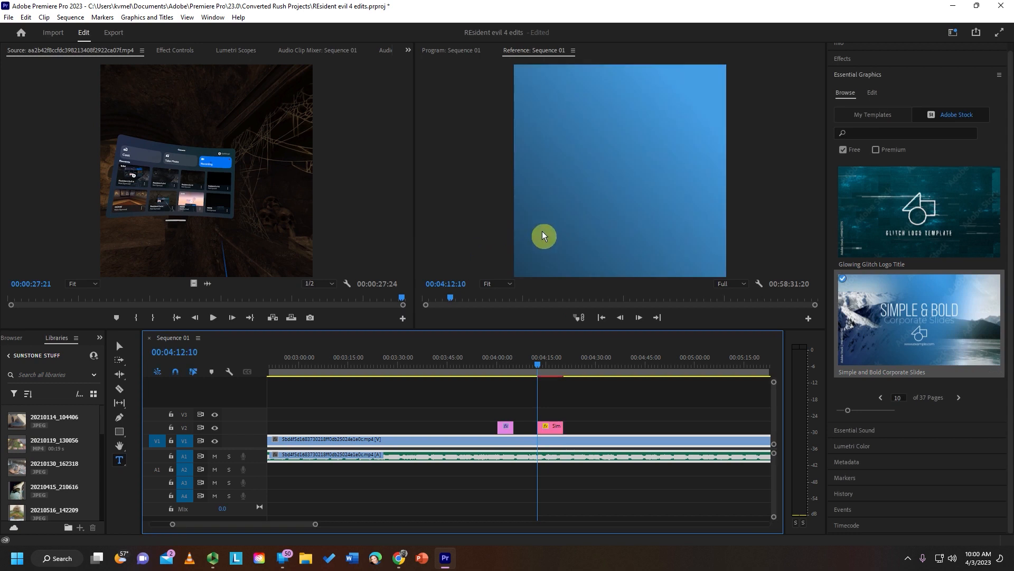
pyautogui.click(548, 363)
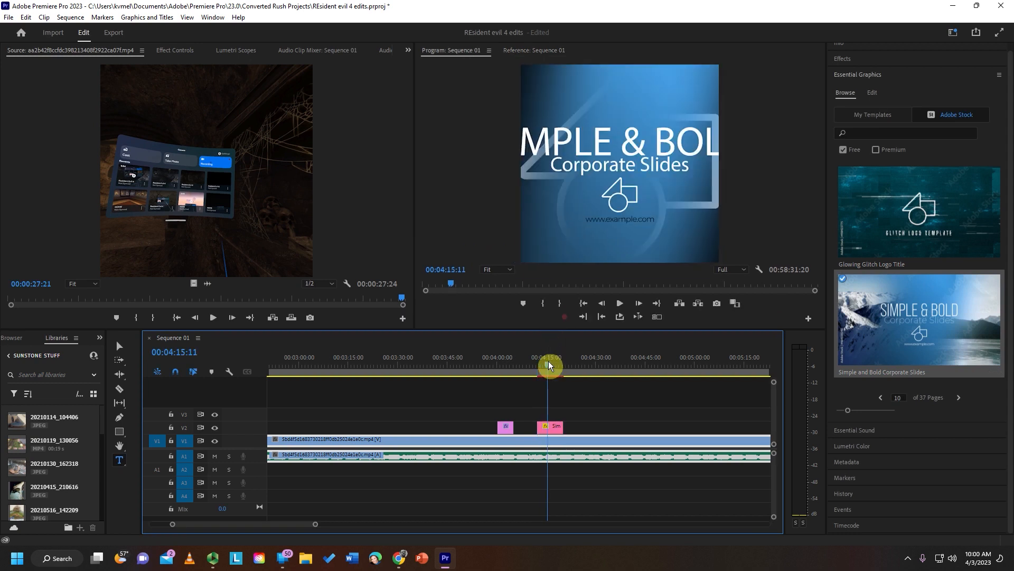
pyautogui.moveTo(548, 364); pyautogui.dragTo(555, 370)
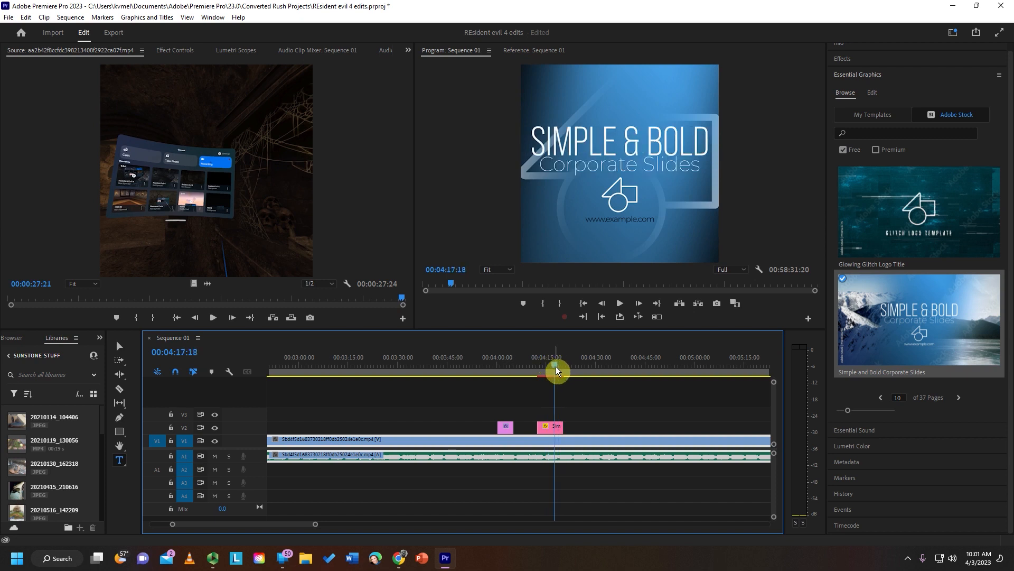
# - Select the Corporate Slides template clip and reduce its global size to 69
pyautogui.click(552, 424)
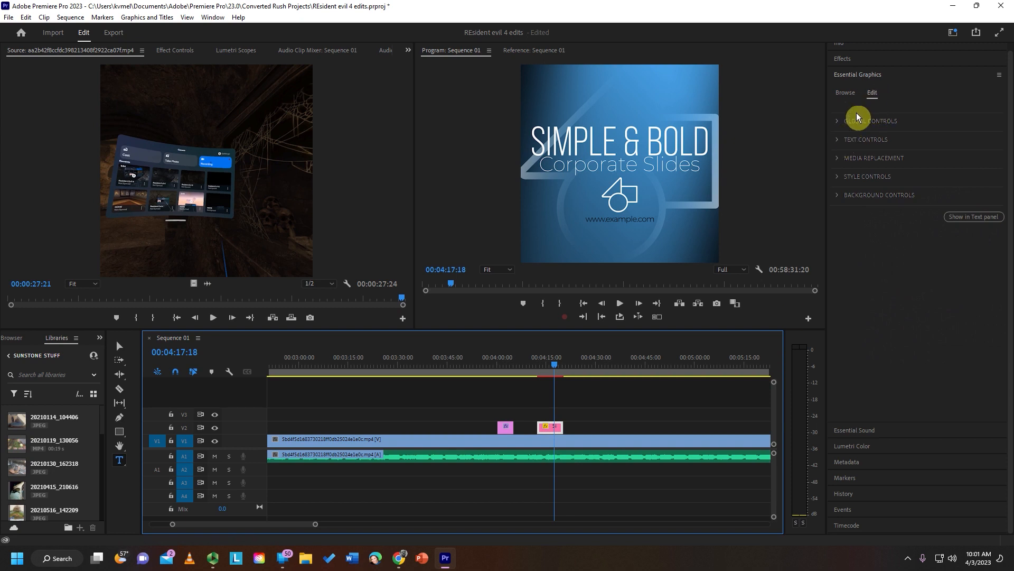
pyautogui.click(837, 124)
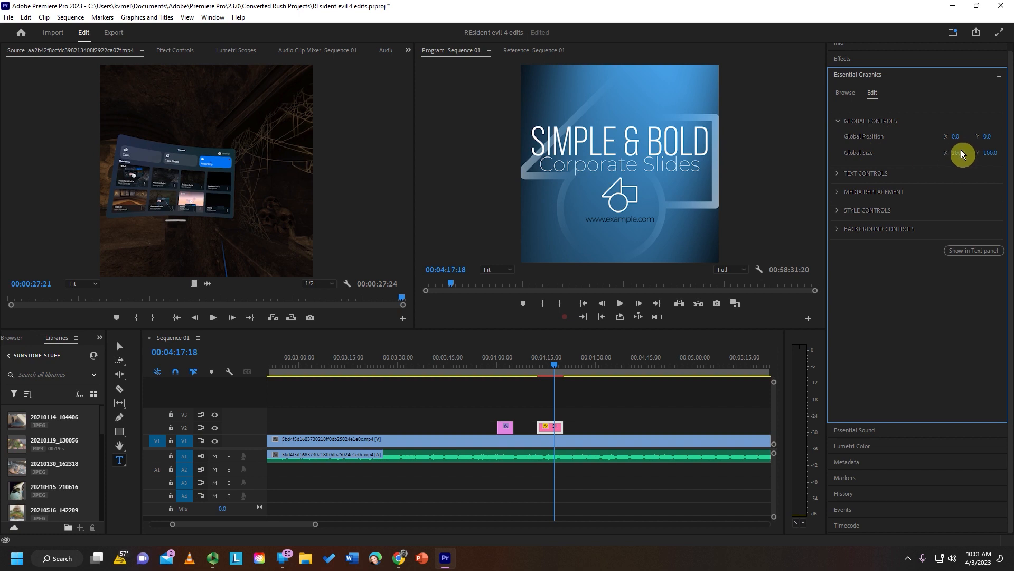
pyautogui.moveTo(960, 157); pyautogui.dragTo(944, 157)
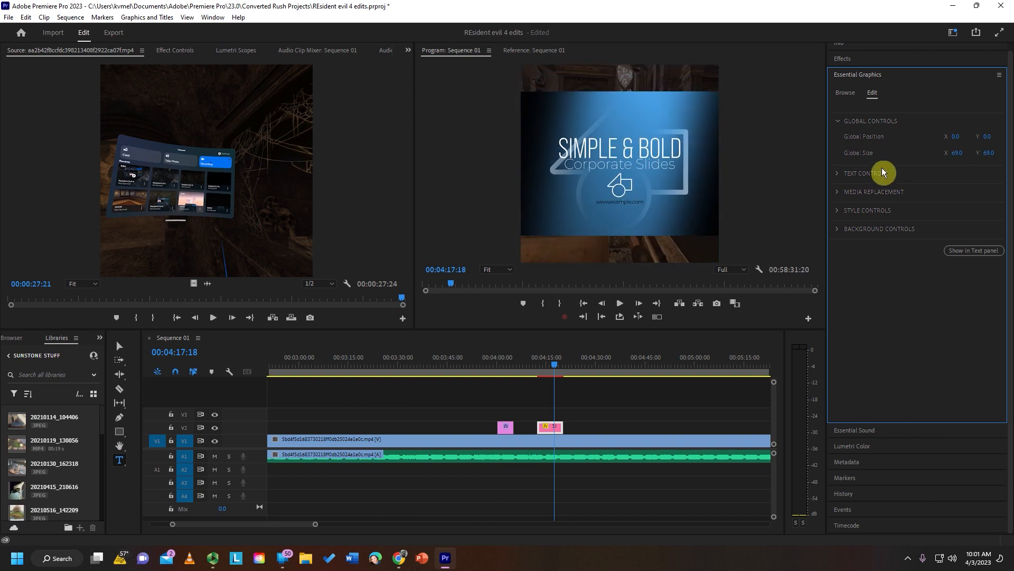
# - Replace the template's SIMPLE & BOLD title text with a first name in lowercase
pyautogui.click(838, 175)
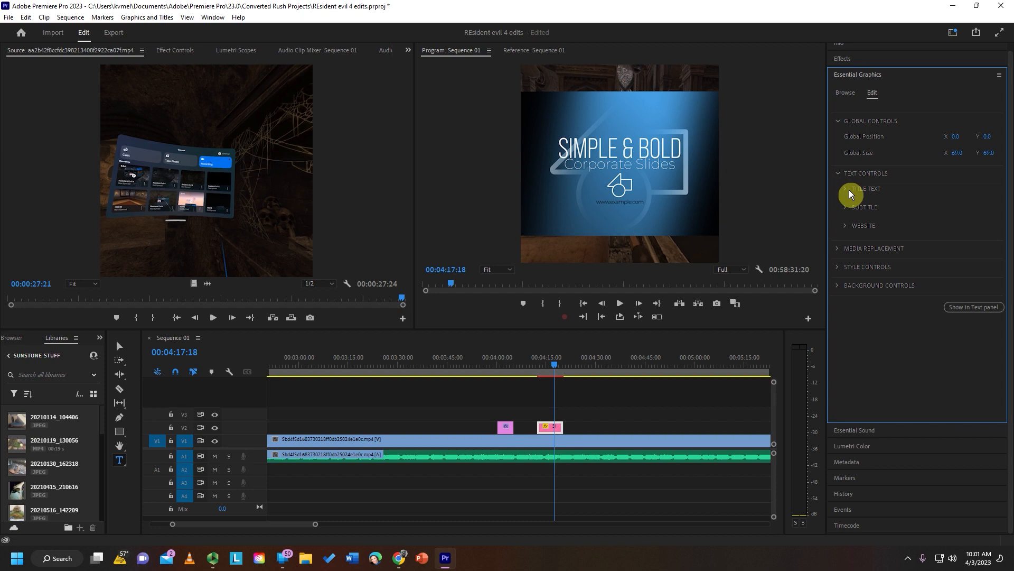
pyautogui.click(844, 189)
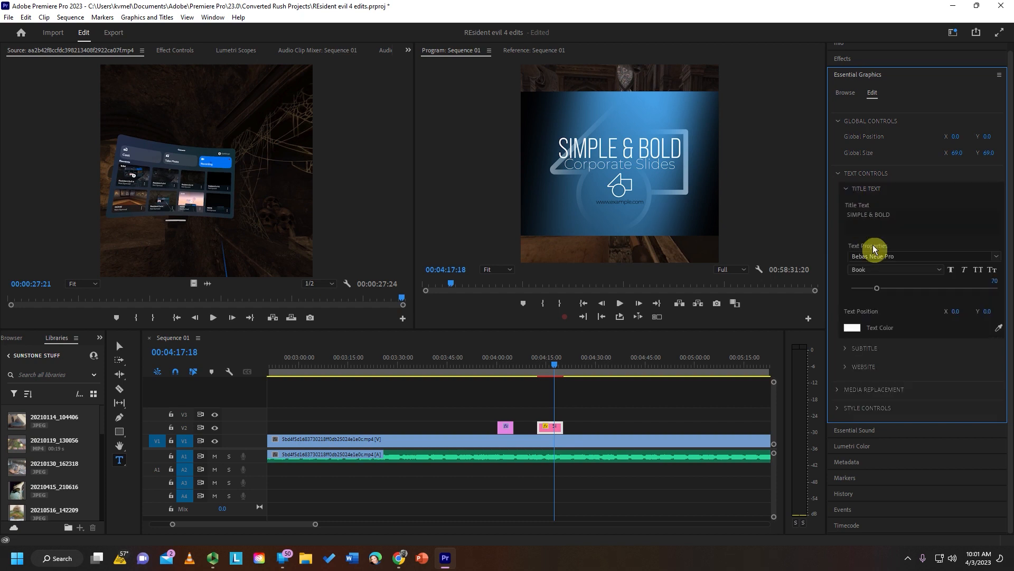
pyautogui.click(877, 215)
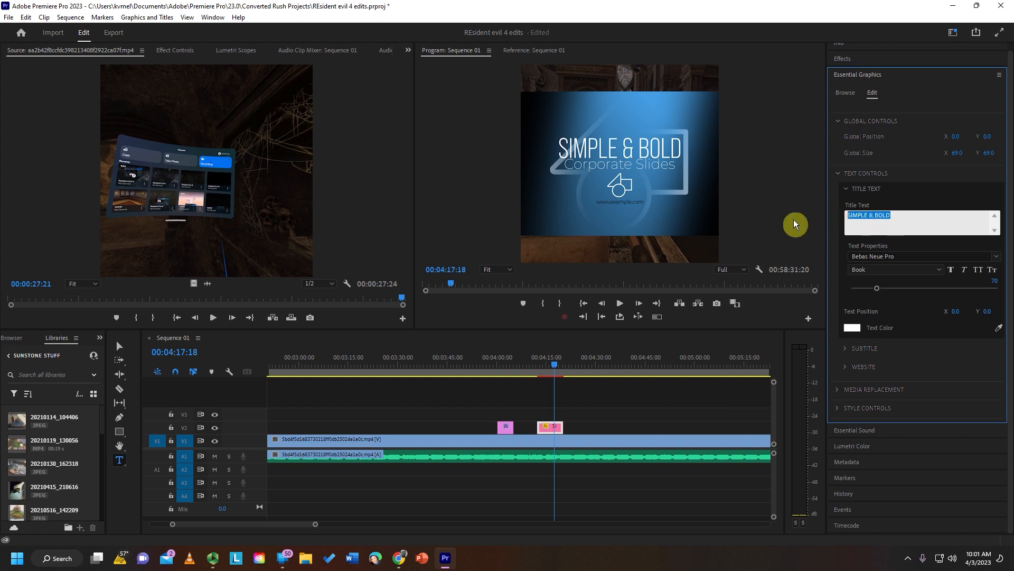
pyautogui.write('vance')
pyautogui.click(902, 190)
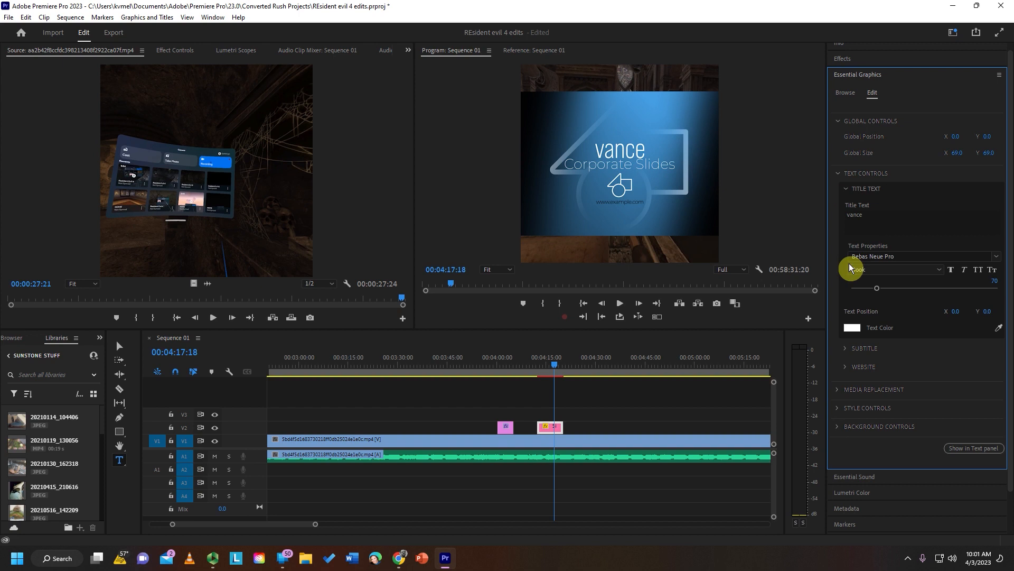
# - Change the template's subtitle text color to dark red AF1313
pyautogui.click(846, 349)
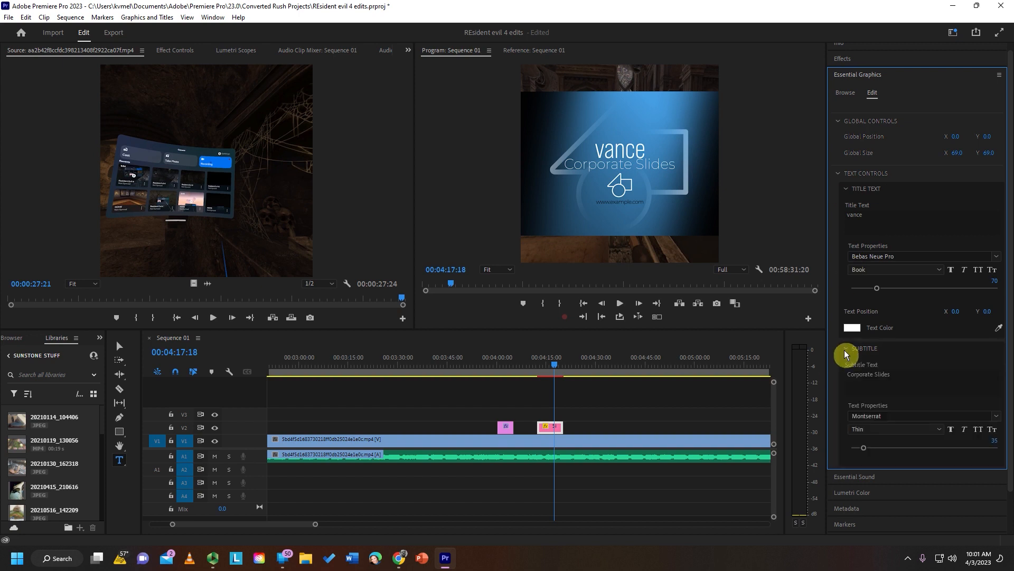
pyautogui.scroll(-5, 866, 377)
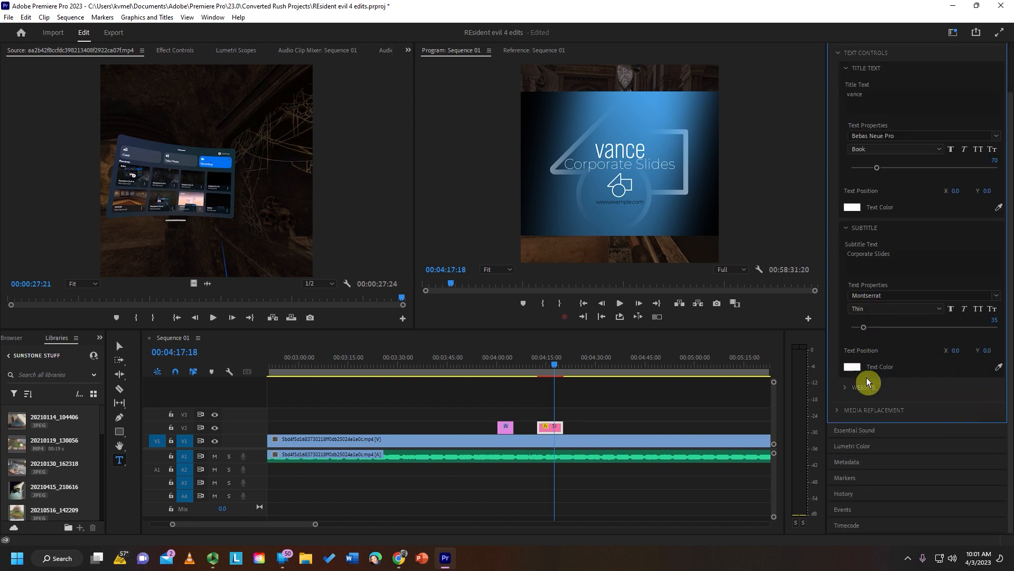
pyautogui.click(851, 367)
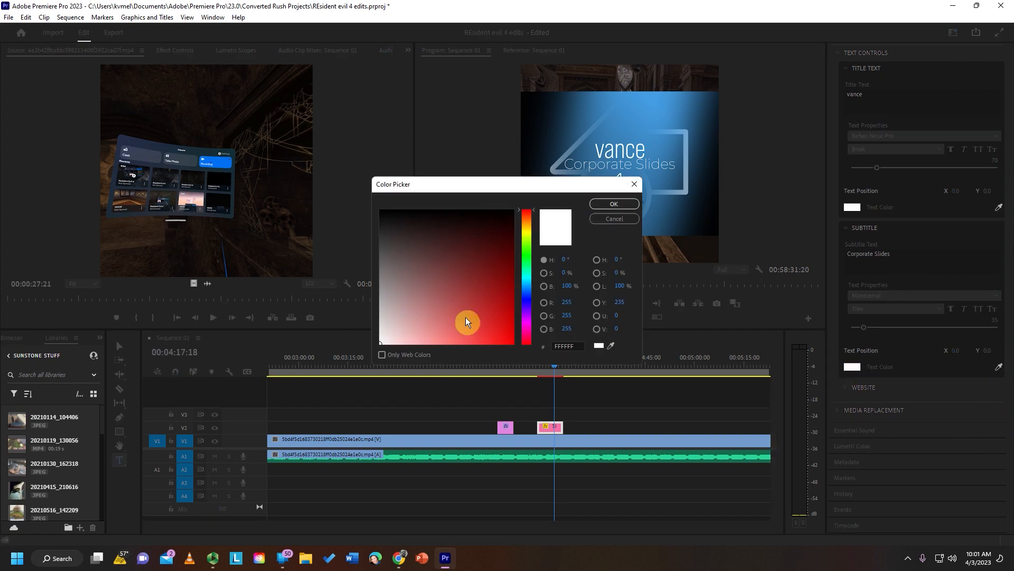
pyautogui.click(499, 302)
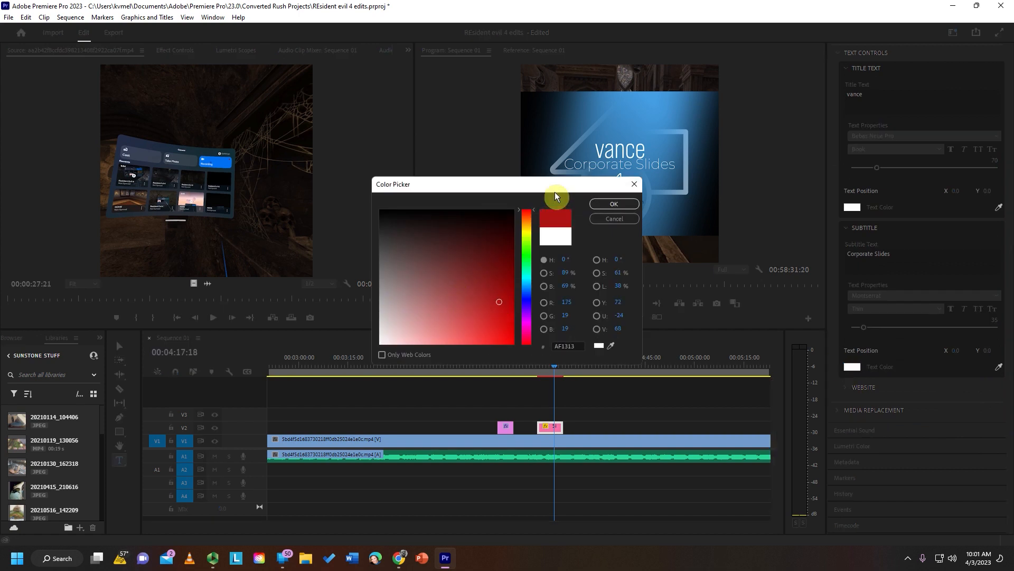
pyautogui.click(605, 204)
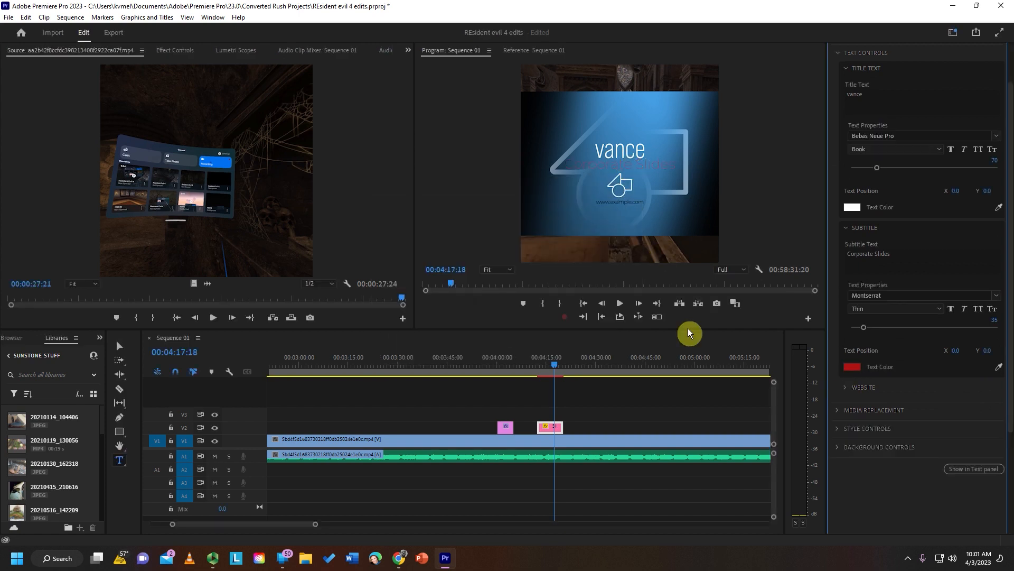
# - Replace the template's website text with "cool"
pyautogui.click(844, 388)
pyautogui.click(845, 317)
pyautogui.write('coll')
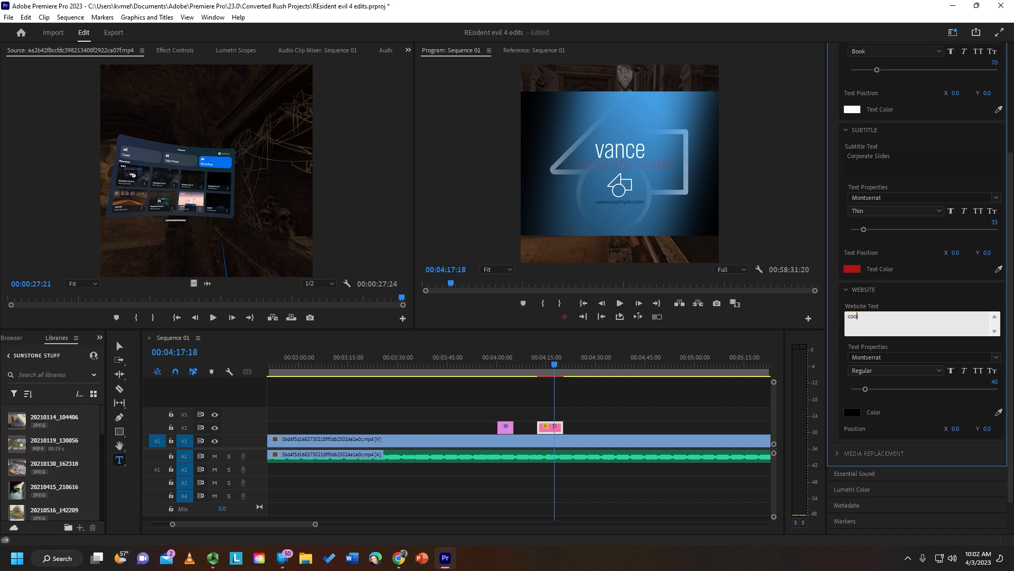
pyautogui.write('l')
pyautogui.click(905, 290)
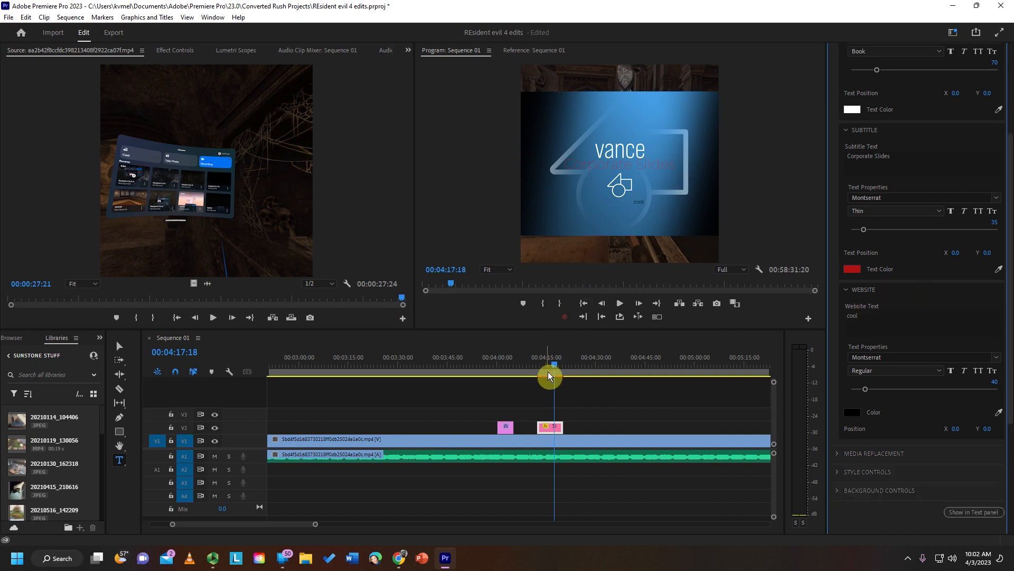
# - Play the sequence from 00:04:11:25, just before the template clip, to check its animation with the edited text
pyautogui.click(537, 363)
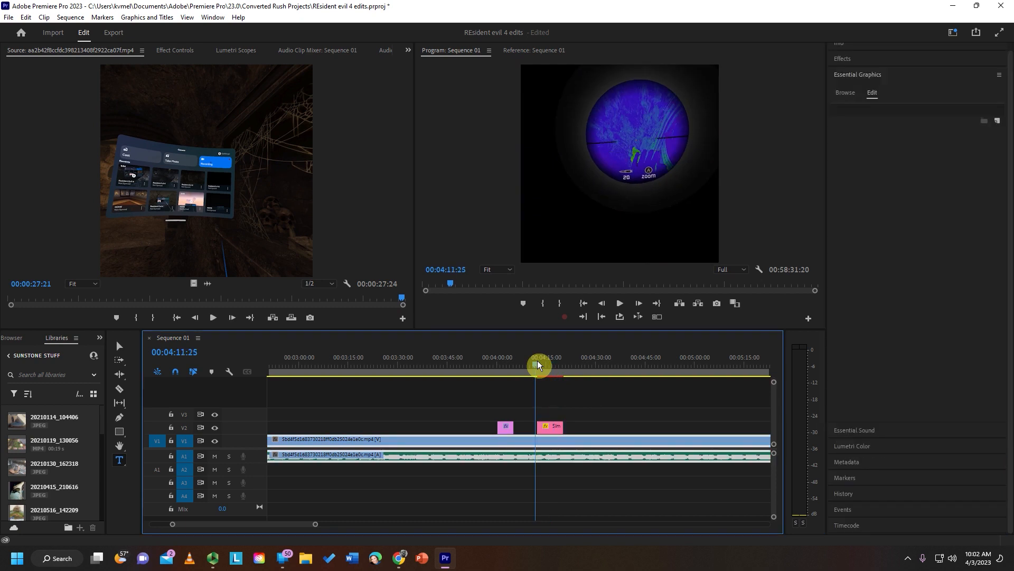
pyautogui.press('space')
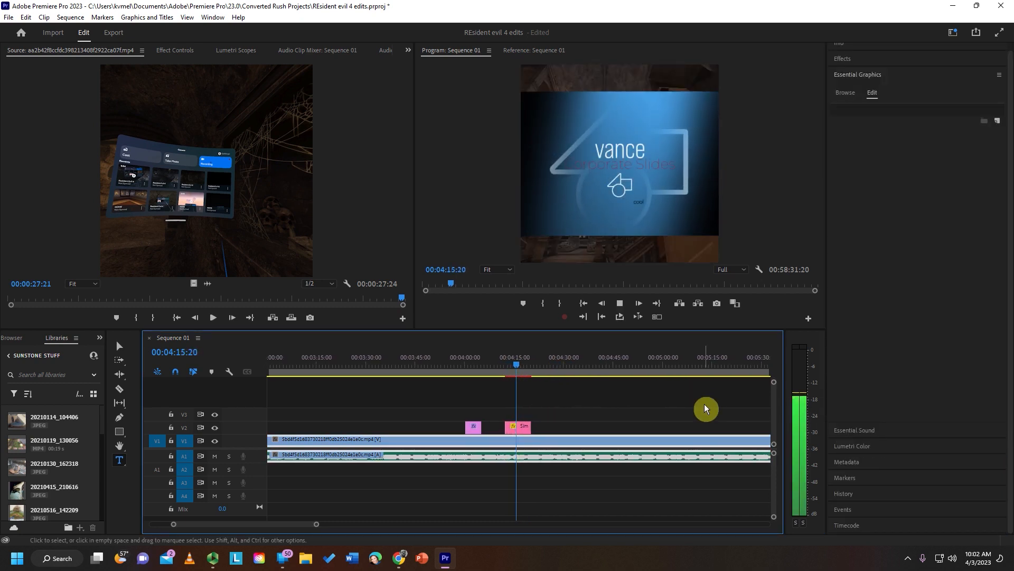
pyautogui.press('space')
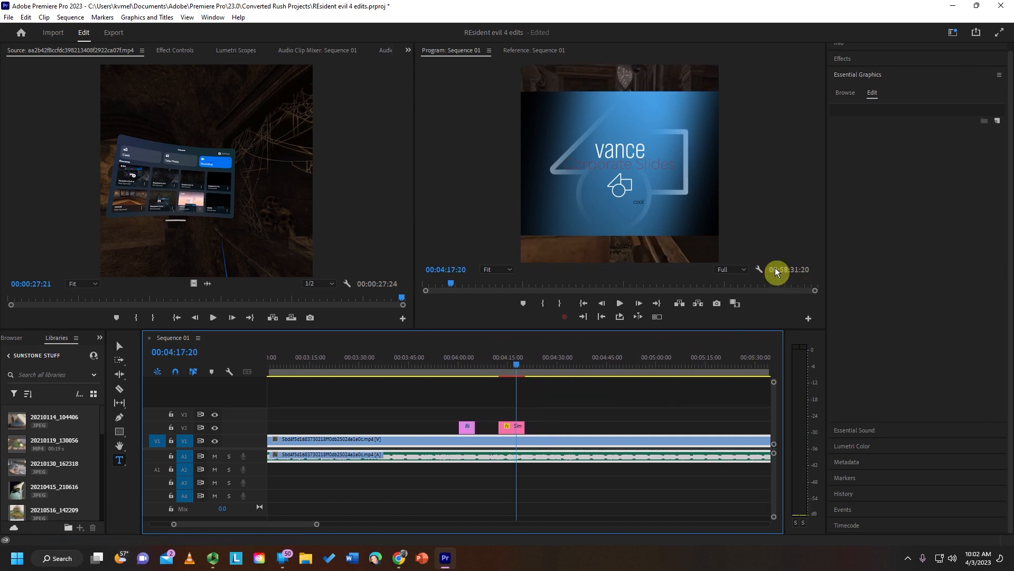
# - Change the customized title template's Background Color 1 to yellow-green B3C636
pyautogui.click(513, 428)
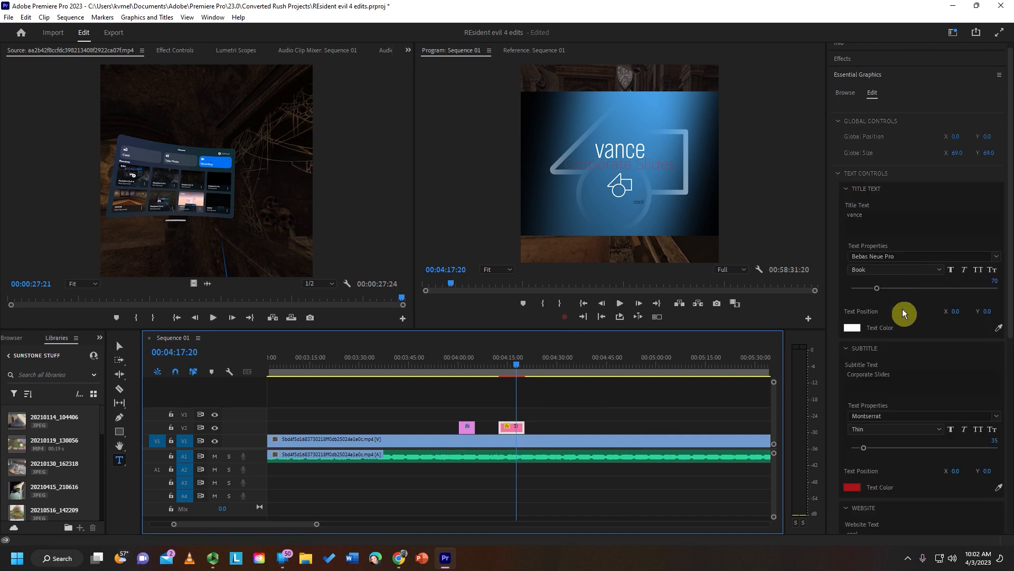
pyautogui.scroll(-1, 901, 313)
pyautogui.scroll(-1, 903, 313)
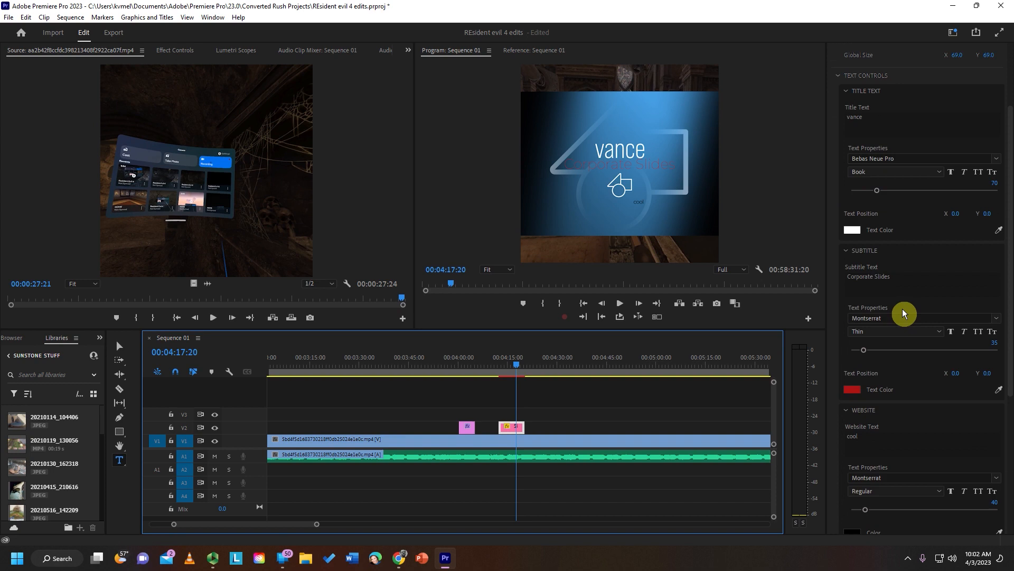
pyautogui.moveTo(1009, 377); pyautogui.dragTo(1007, 502)
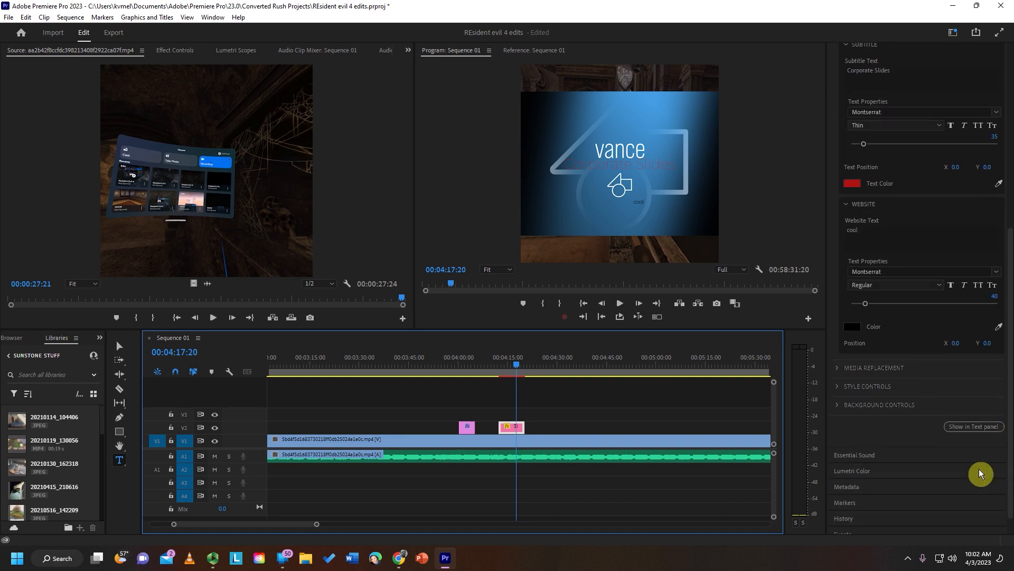
pyautogui.click(837, 405)
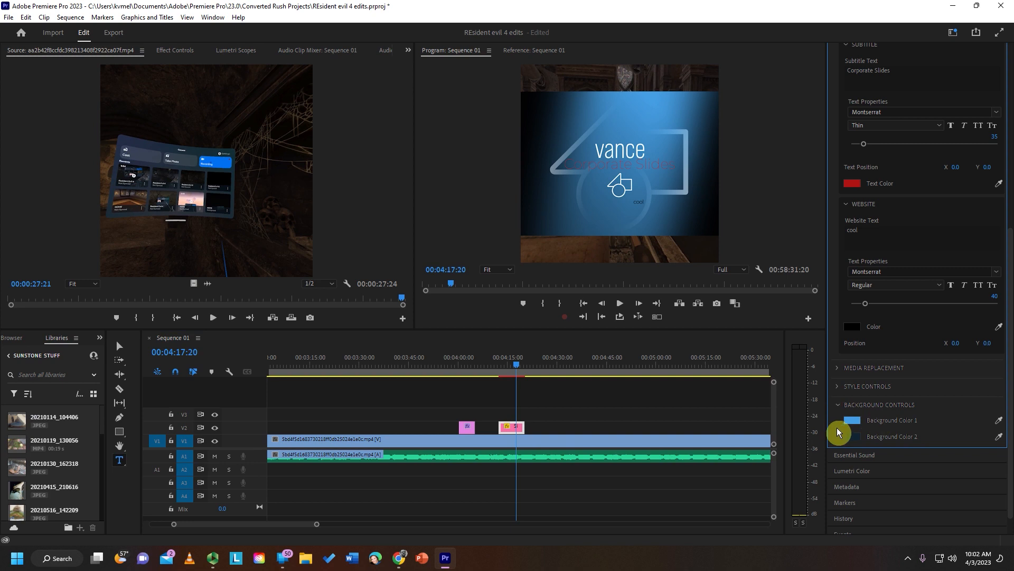
pyautogui.click(853, 421)
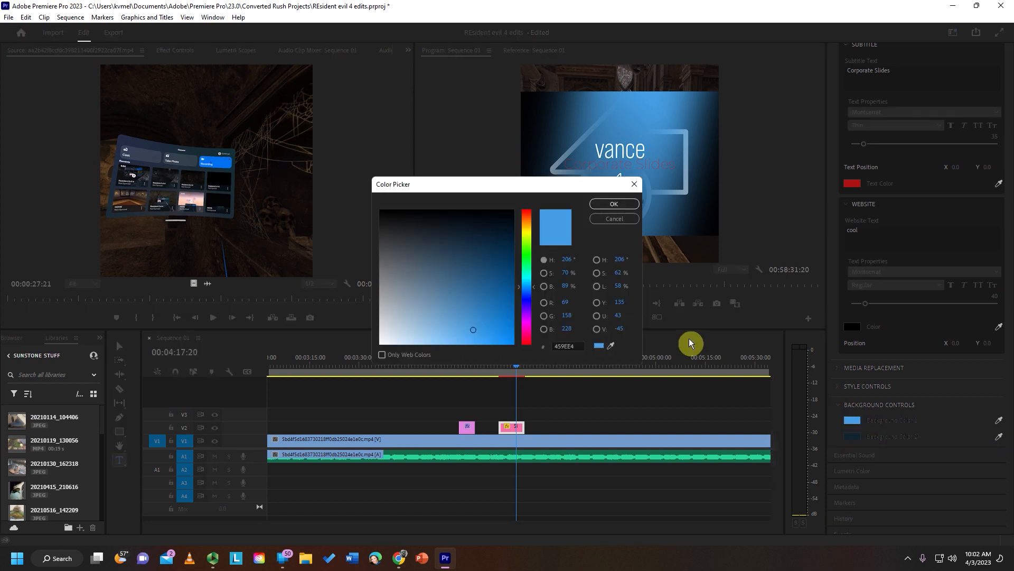
pyautogui.click(528, 236)
pyautogui.click(478, 314)
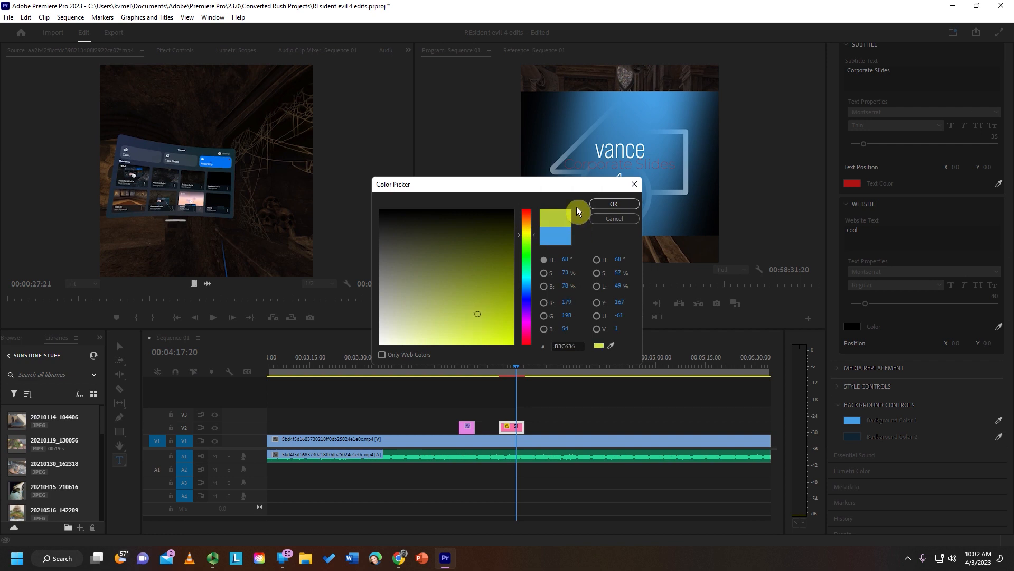
pyautogui.click(605, 205)
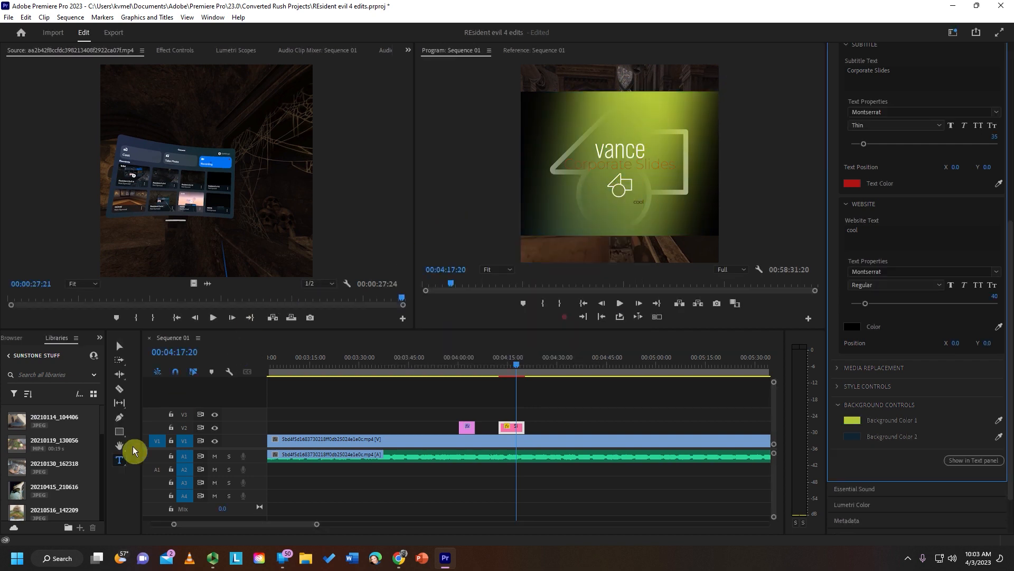
# - Try to place the free Dimensional Delights Transition from Adobe Stock on the timeline after the title template clip
pyautogui.scroll(5, 913, 114)
pyautogui.moveTo(1009, 249); pyautogui.dragTo(993, 88)
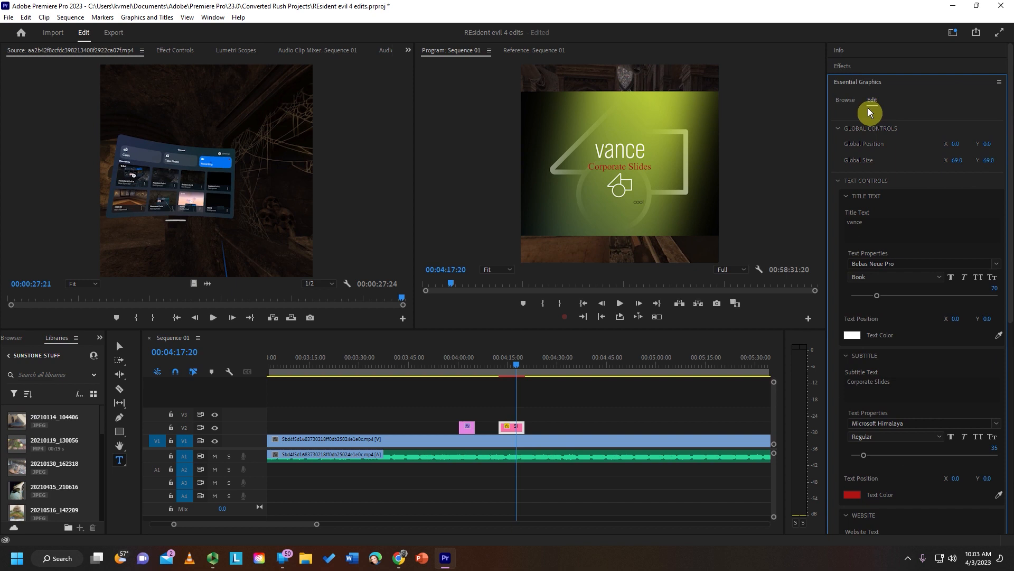
pyautogui.click(840, 103)
pyautogui.moveTo(960, 331); pyautogui.dragTo(595, 417)
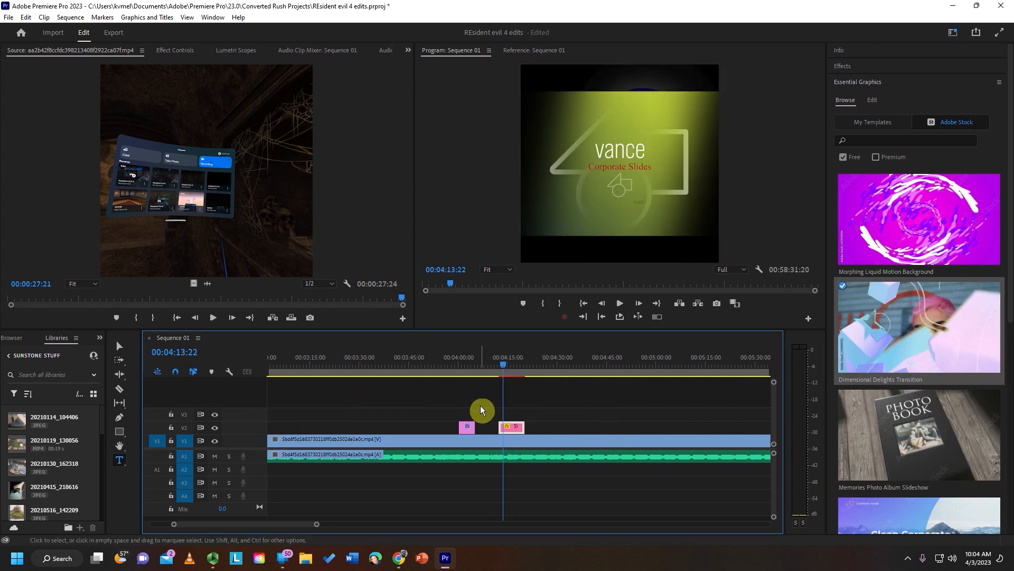
# - Increase the Video 2 track's height and magnify the timeline around the RESIDENT EVIL IV title clip
pyautogui.click(469, 363)
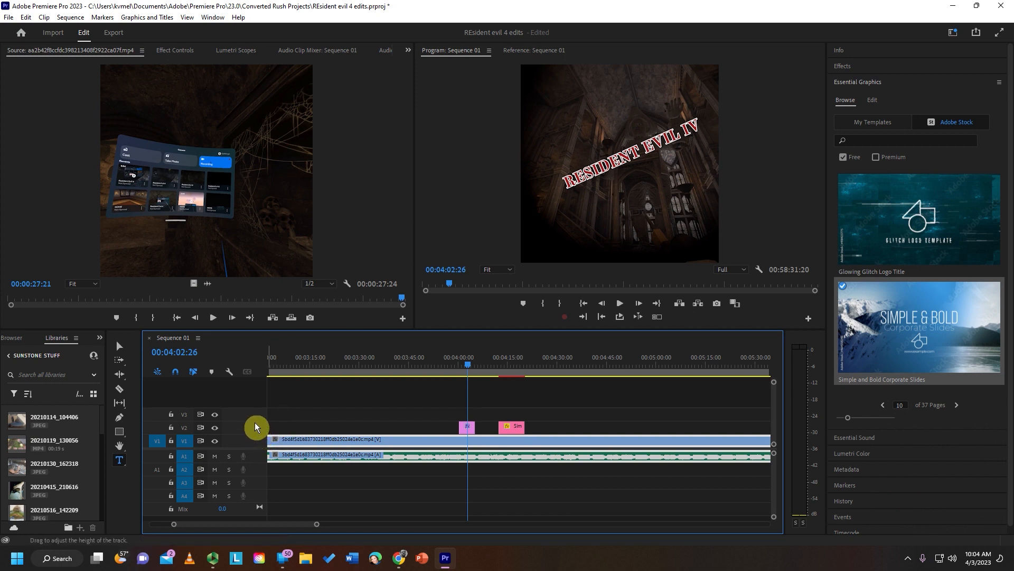
pyautogui.moveTo(254, 423); pyautogui.dragTo(259, 401)
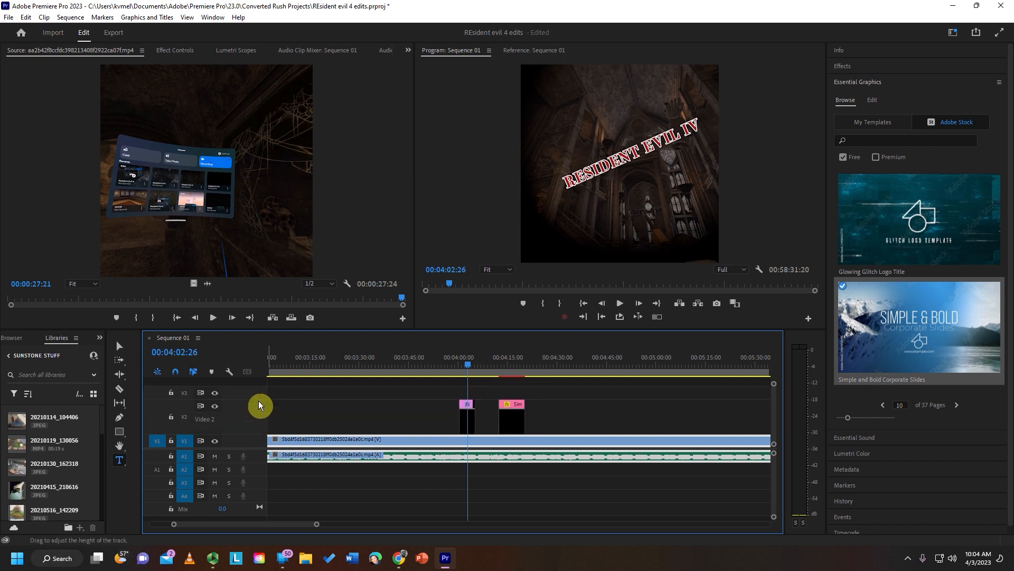
pyautogui.press('=')
pyautogui.press('=')
pyautogui.press('=')
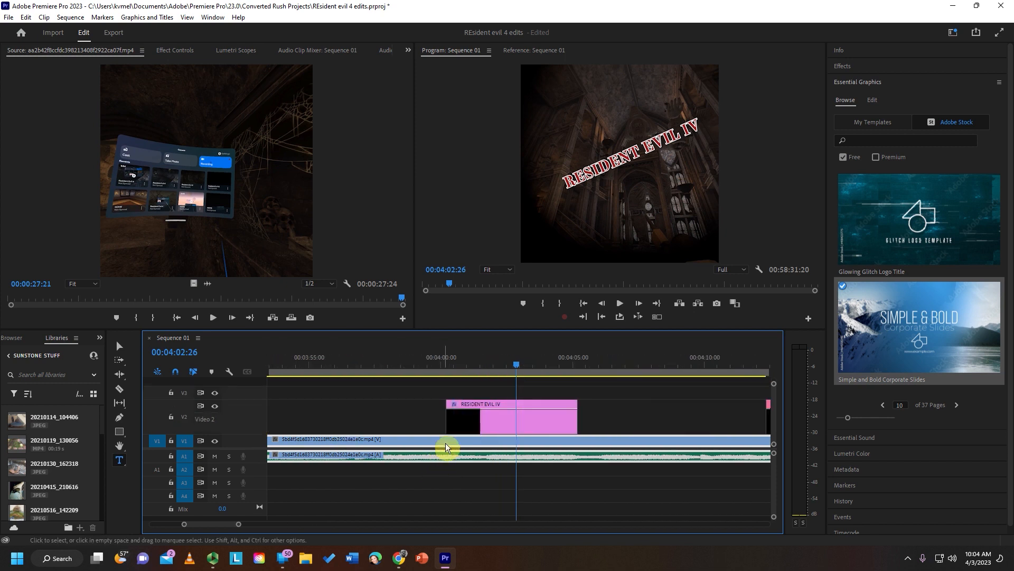
# - Set the RESIDENT EVIL IV clip's keyframe line on the timeline to display Opacity
pyautogui.click(464, 410)
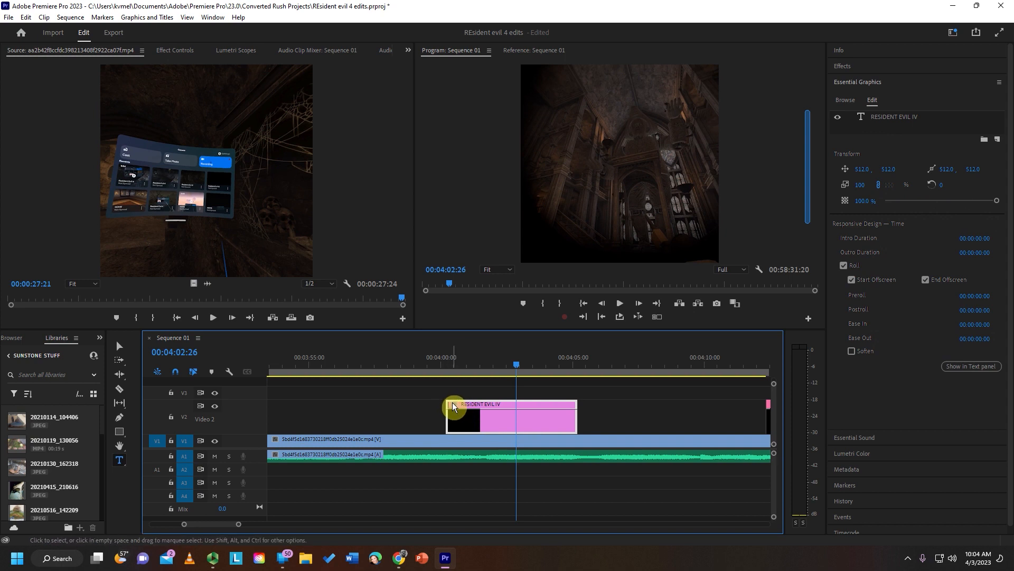
pyautogui.rightClick(454, 404)
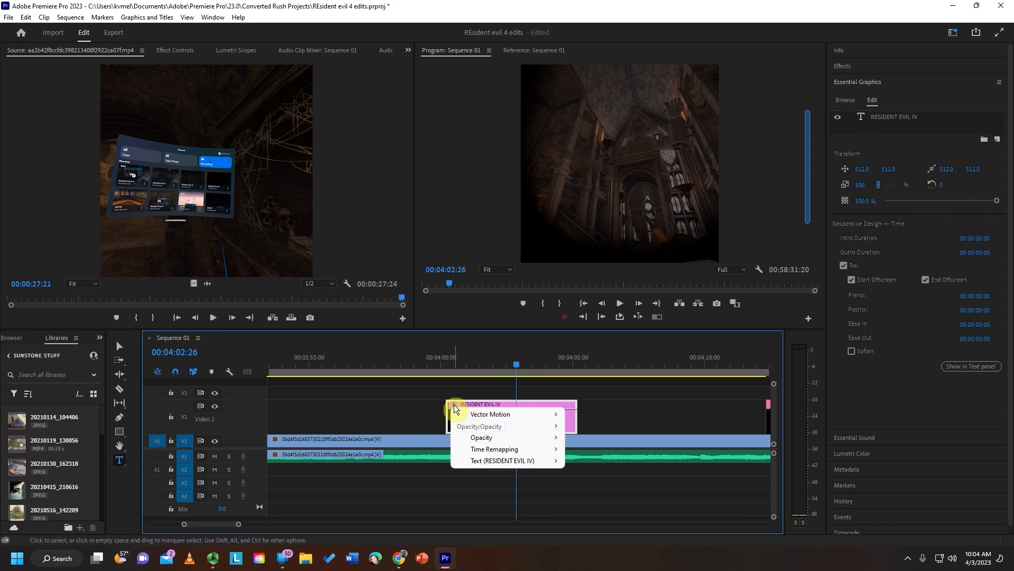
pyautogui.moveTo(471, 426)
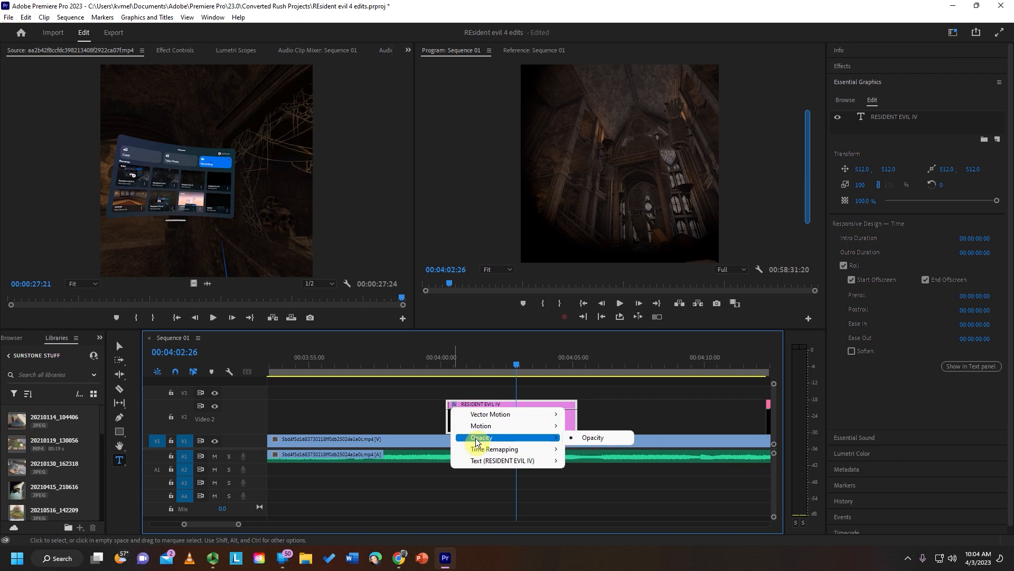
pyautogui.moveTo(562, 439)
pyautogui.click(590, 439)
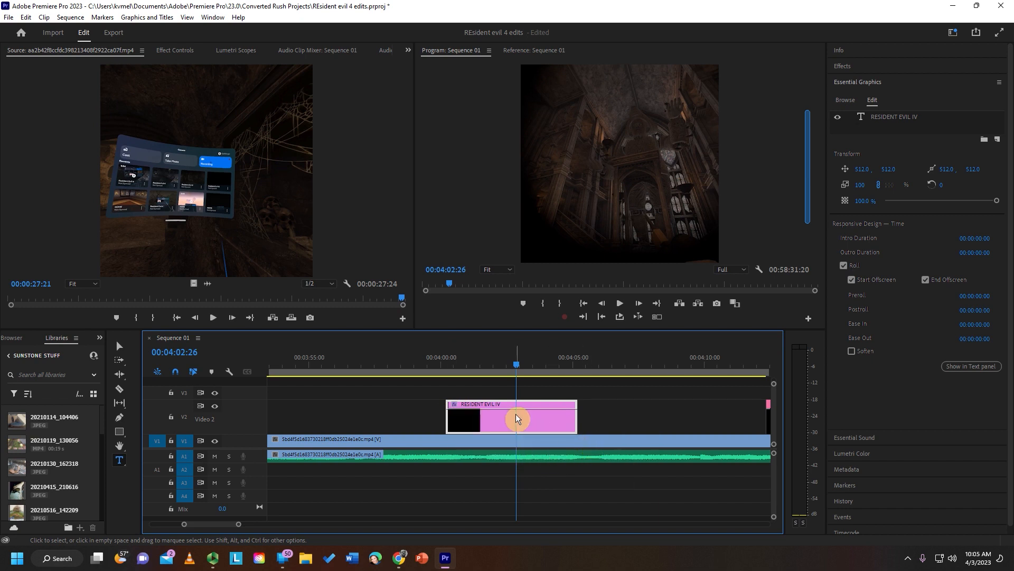
pyautogui.click(455, 404)
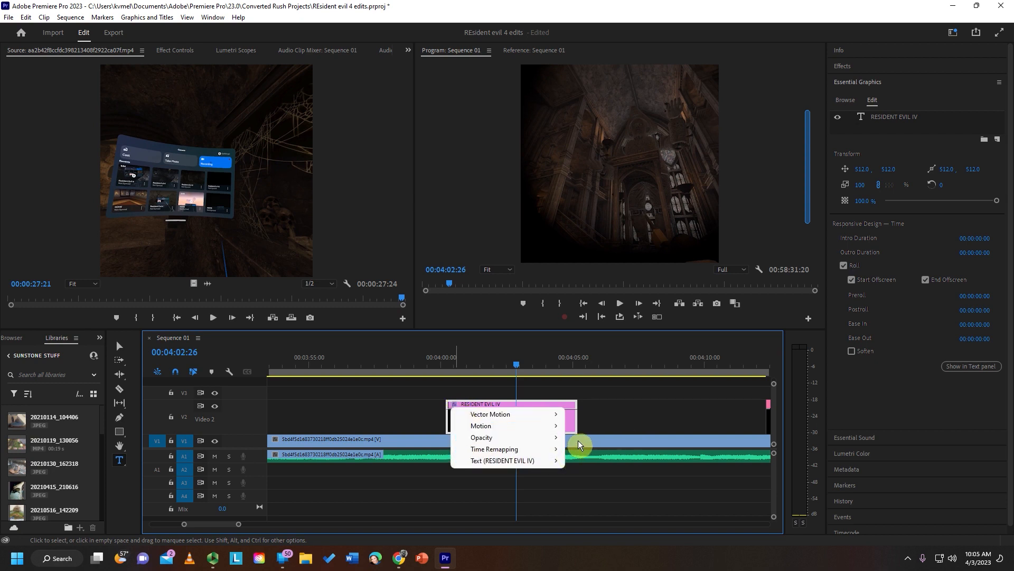
pyautogui.moveTo(560, 438)
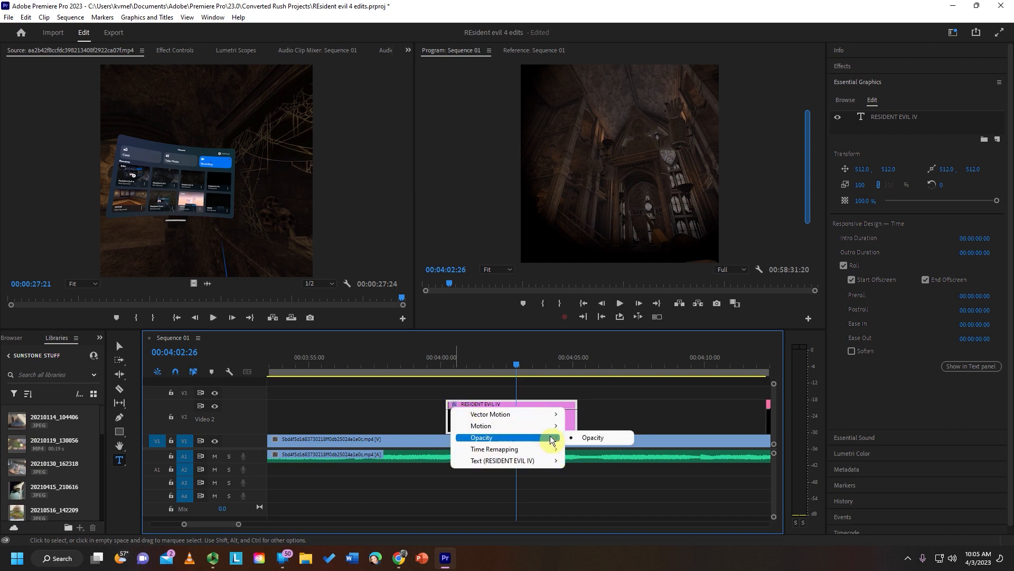
pyautogui.click(604, 441)
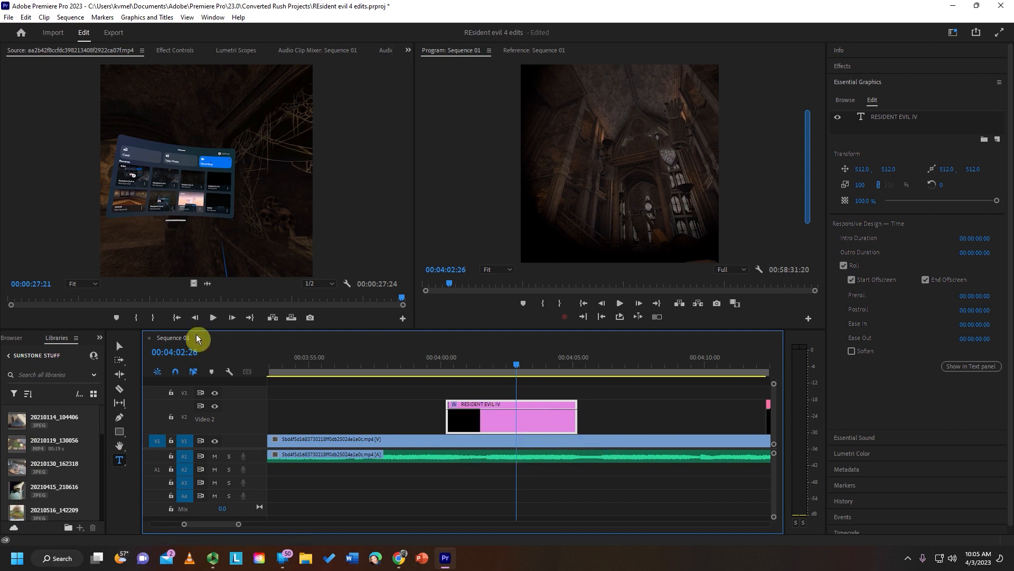
# - Use the Pen tool to add opacity keyframes that fade the RESIDENT EVIL IV clip in at its start and out at its end
pyautogui.click(120, 417)
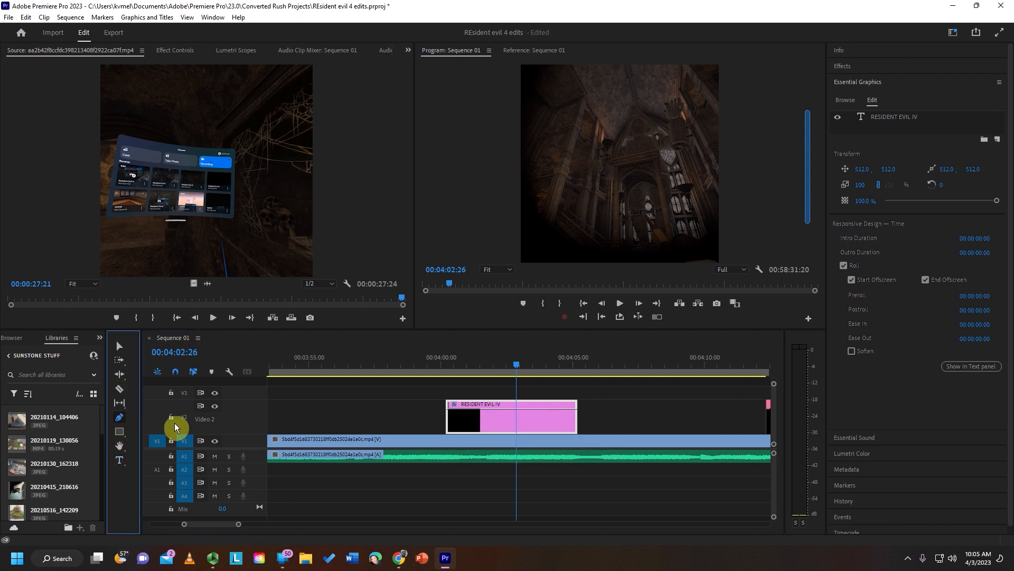
pyautogui.click(464, 408)
pyautogui.moveTo(445, 406); pyautogui.dragTo(428, 453)
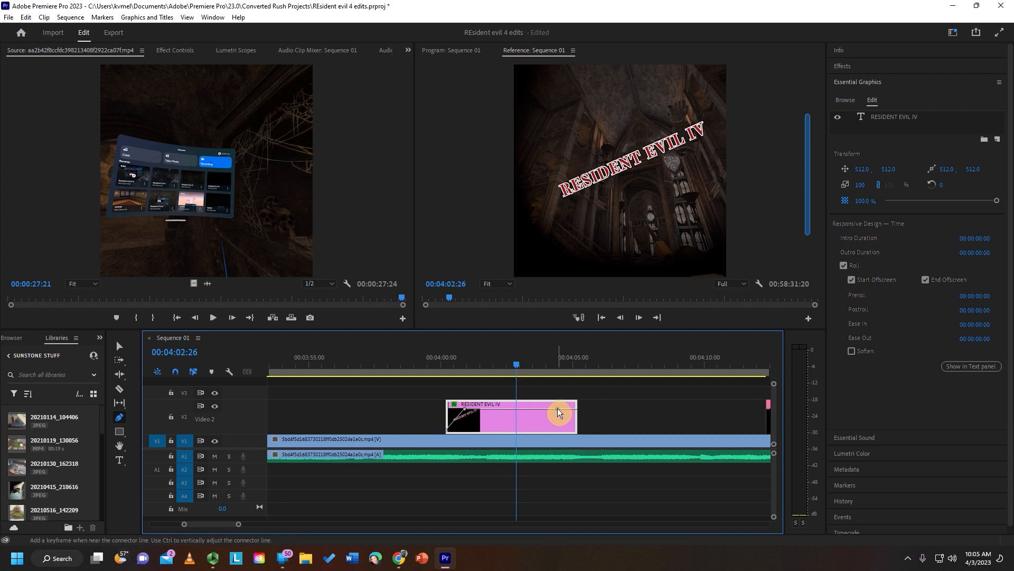
pyautogui.moveTo(568, 408); pyautogui.dragTo(589, 454)
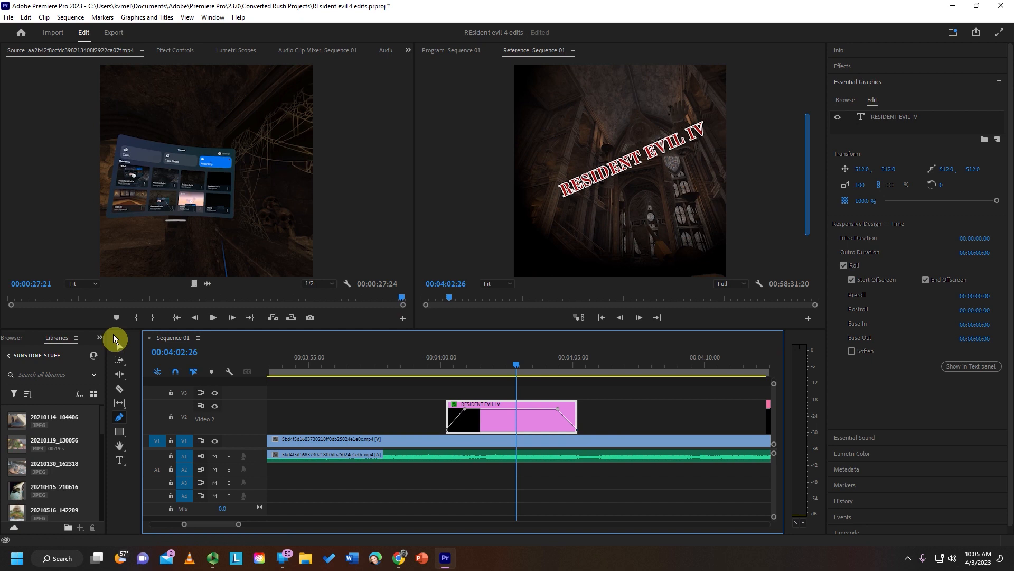
# - Add three opacity keyframes between the title clip's fades and lower the middle one to near zero to create a dip
pyautogui.click(123, 349)
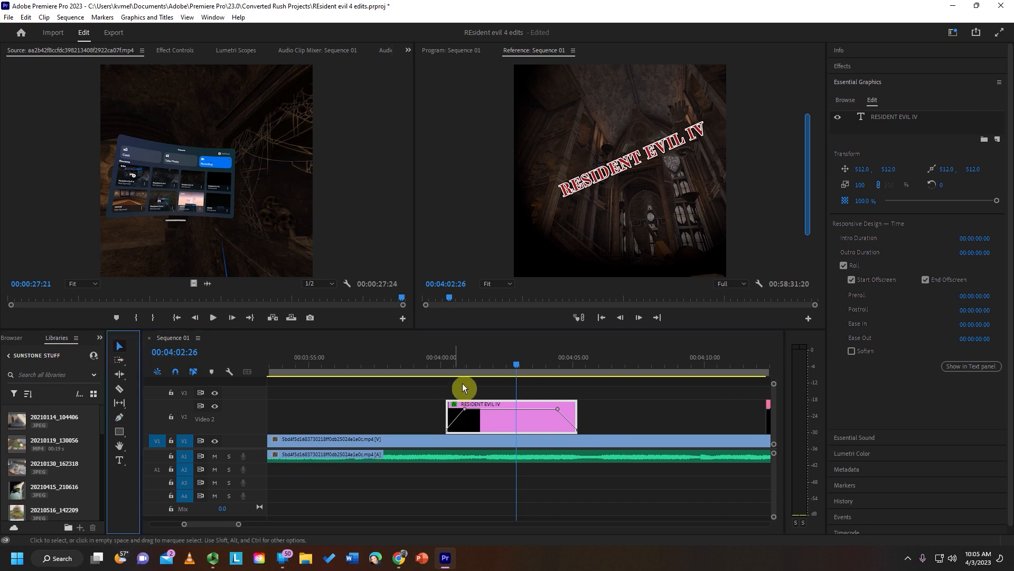
pyautogui.click(489, 409)
pyautogui.keyDown('ctrl'); pyautogui.click(508, 408); pyautogui.keyUp('ctrl')
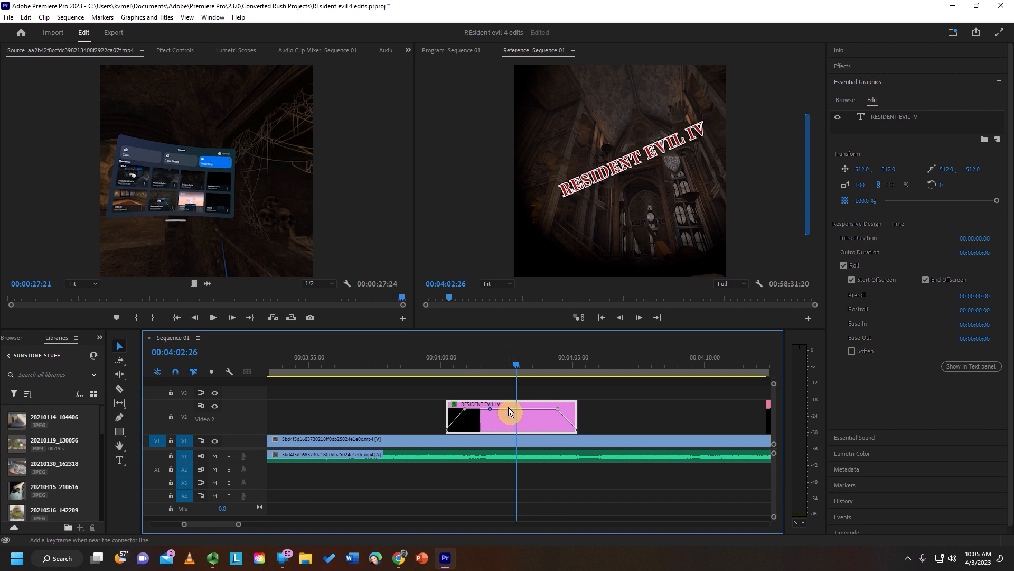
pyautogui.keyDown('ctrl'); pyautogui.click(528, 408); pyautogui.keyUp('ctrl')
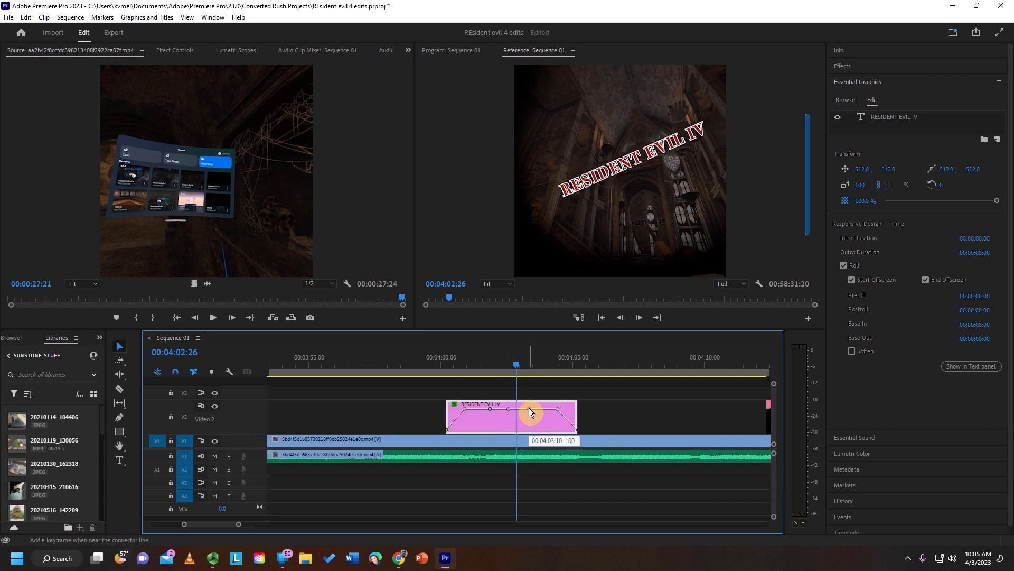
pyautogui.moveTo(508, 409); pyautogui.dragTo(507, 429)
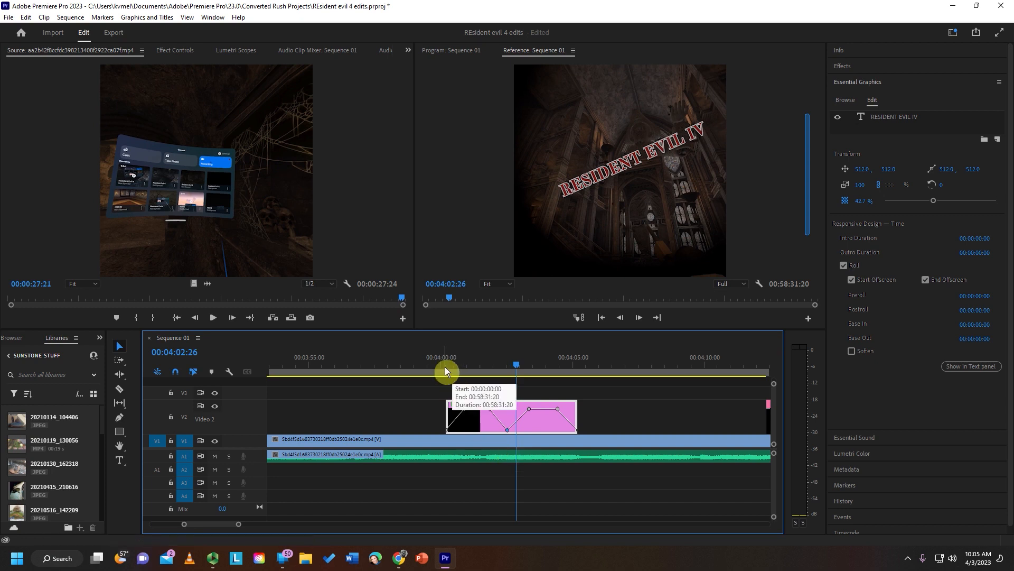
# - Play the sequence from the start of the RESIDENT EVIL IV clip to check its opacity fades
pyautogui.click(445, 370)
pyautogui.press('space')
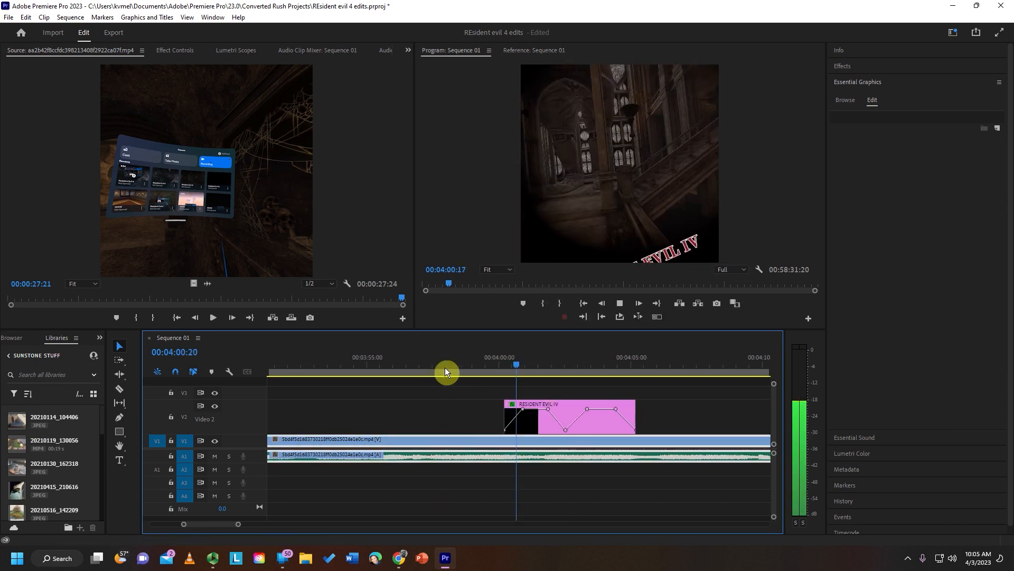
pyautogui.press('space')
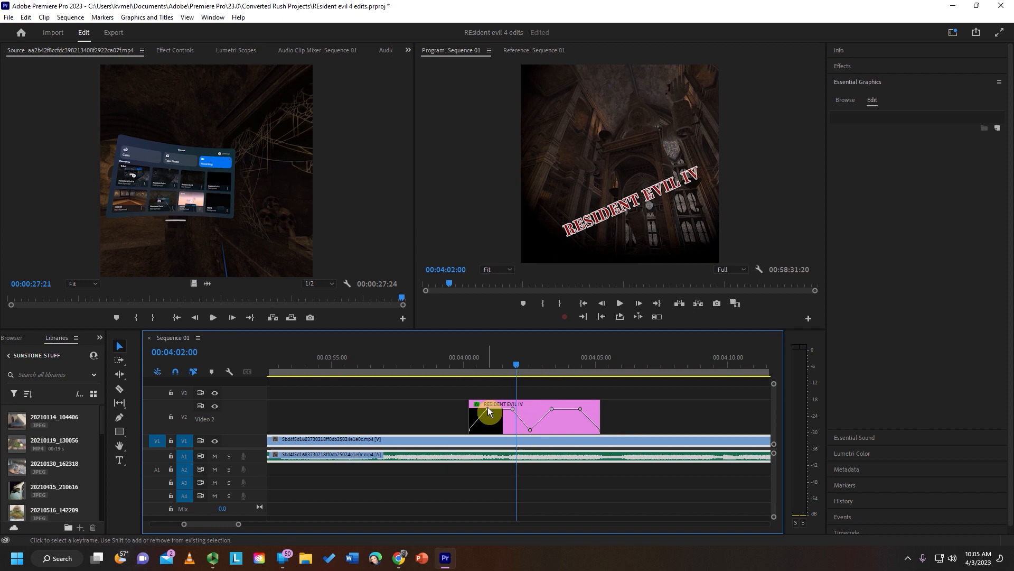
# - Move the title clip's first full-opacity keyframe later to lengthen the fade-in, and play from 00:04:00:04 to check it
pyautogui.moveTo(487, 408); pyautogui.dragTo(505, 408)
pyautogui.click(468, 355)
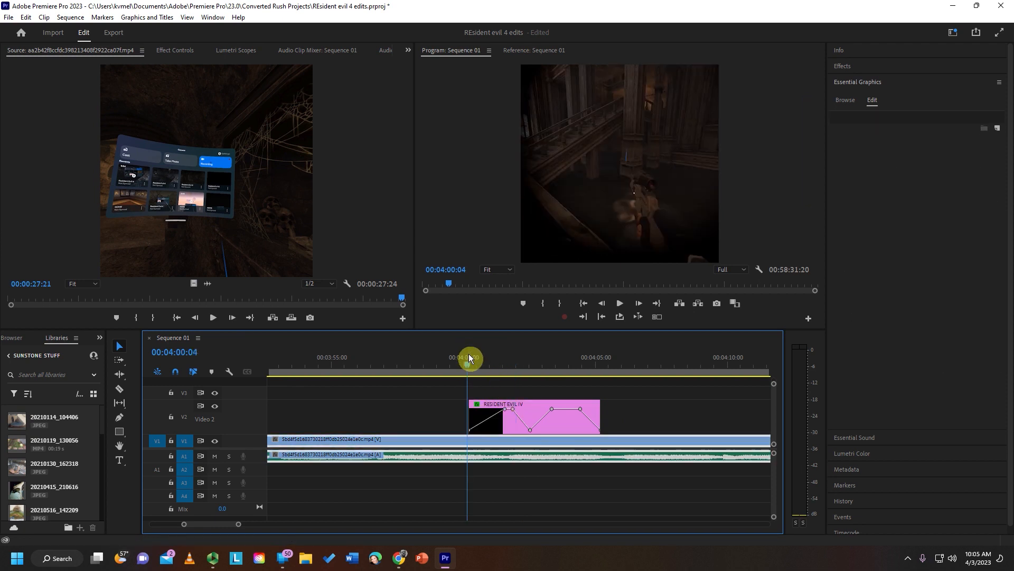
pyautogui.press('space')
pyautogui.press('space')
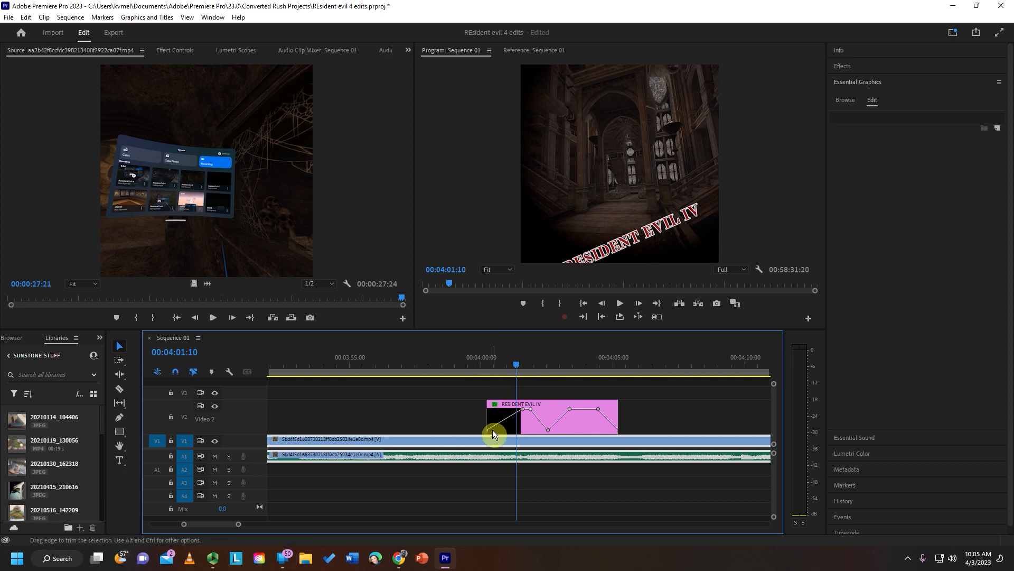
# - Move the title clip's starting zero-opacity keyframe about one second later, delete the first full-opacity keyframe, and play the result
pyautogui.moveTo(488, 430); pyautogui.dragTo(519, 429)
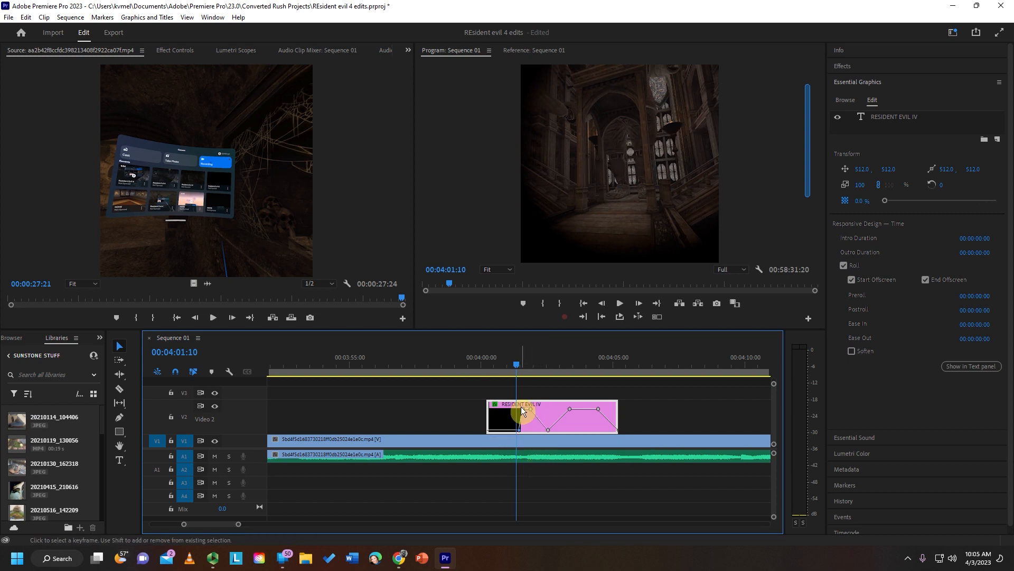
pyautogui.rightClick(524, 410)
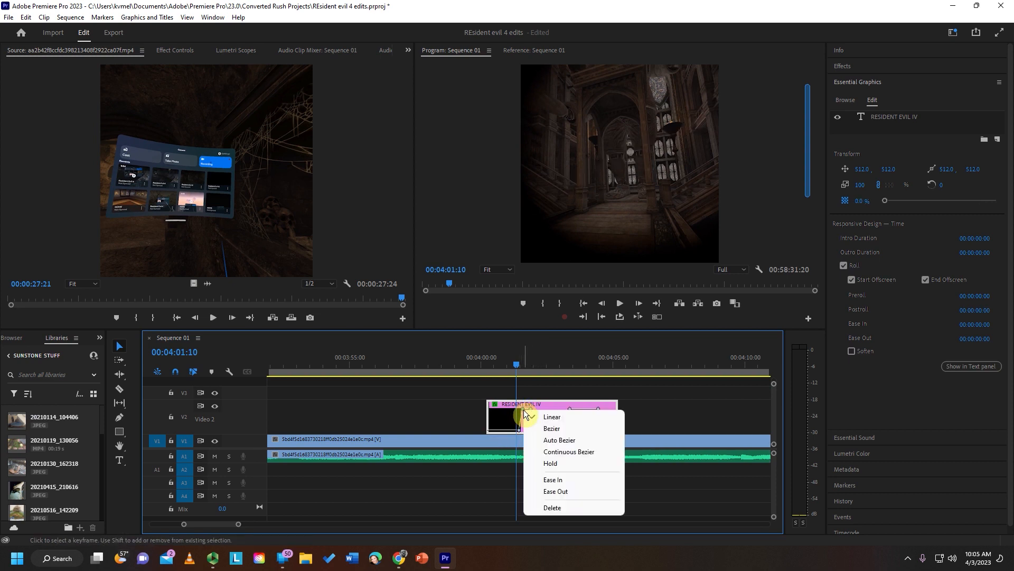
pyautogui.click(566, 509)
pyautogui.press('space')
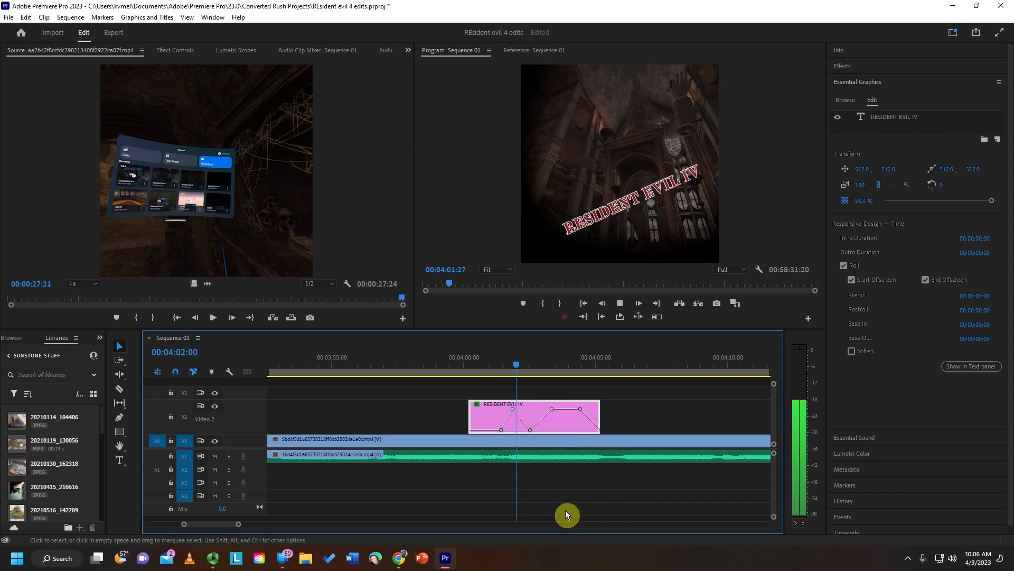
pyautogui.press('space')
# - Extend the RESIDENT EVIL IV clip's end to about 00:04:08 and lower the opacity keyframe after the dip to near zero around 00:04:04:04
pyautogui.moveTo(543, 420); pyautogui.dragTo(624, 437)
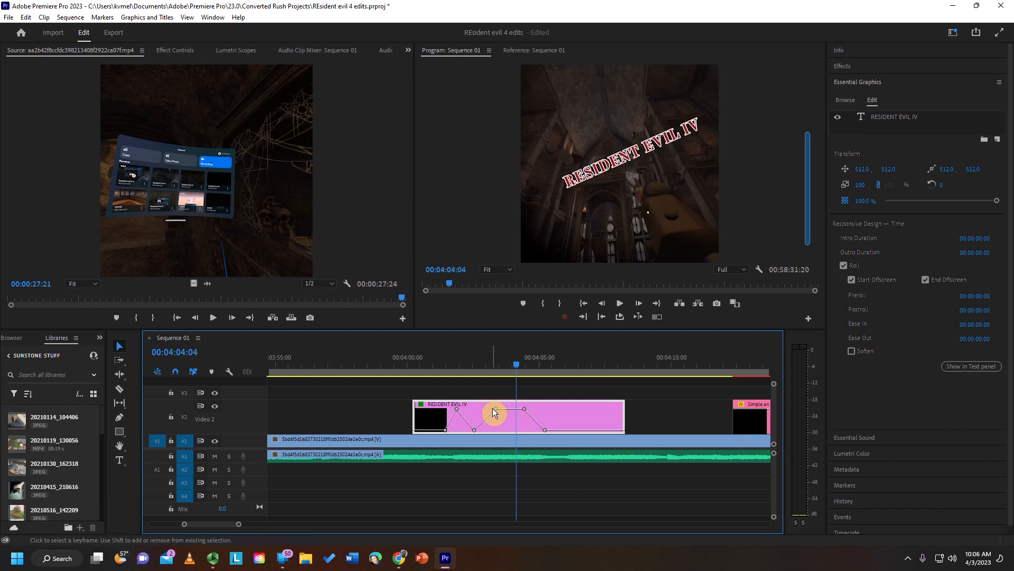
pyautogui.moveTo(496, 409); pyautogui.dragTo(515, 429)
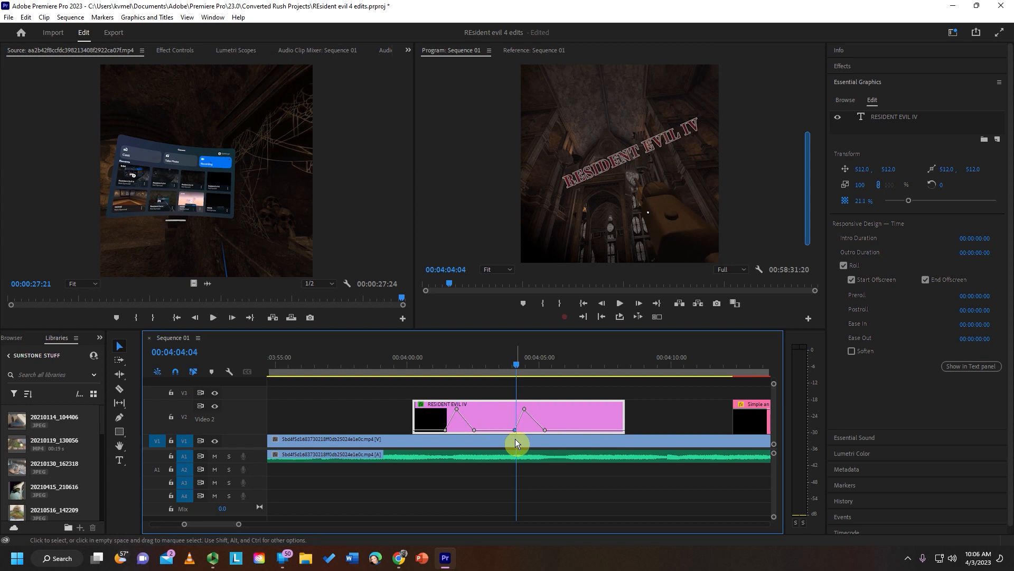
# - Play the sequence from about 00:04:01 to check the RESIDENT EVIL IV title's opacity fades, and save the project
pyautogui.click(432, 355)
pyautogui.press('space')
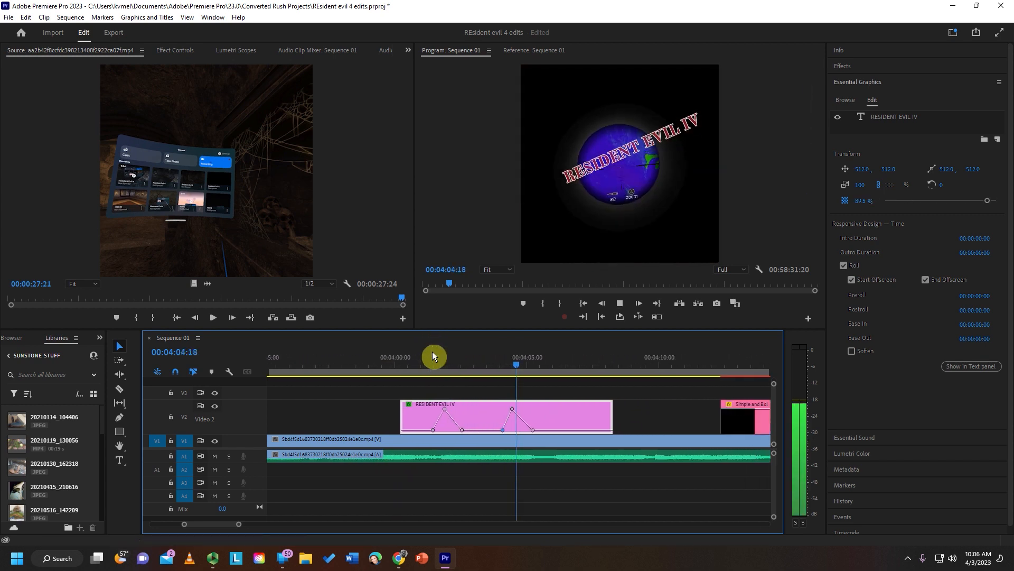
pyautogui.press('space')
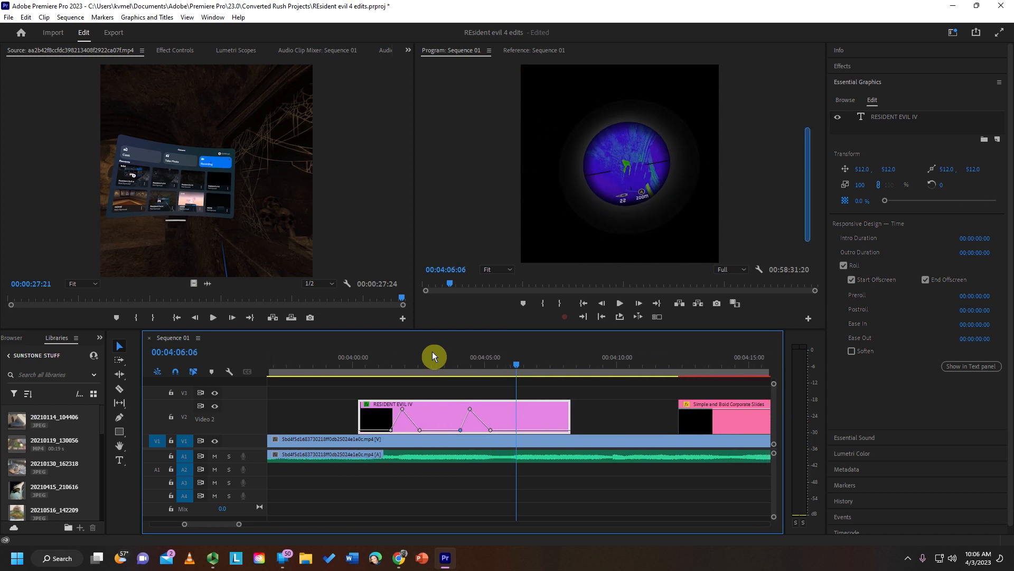
pyautogui.hotkey('ctrl', 's')
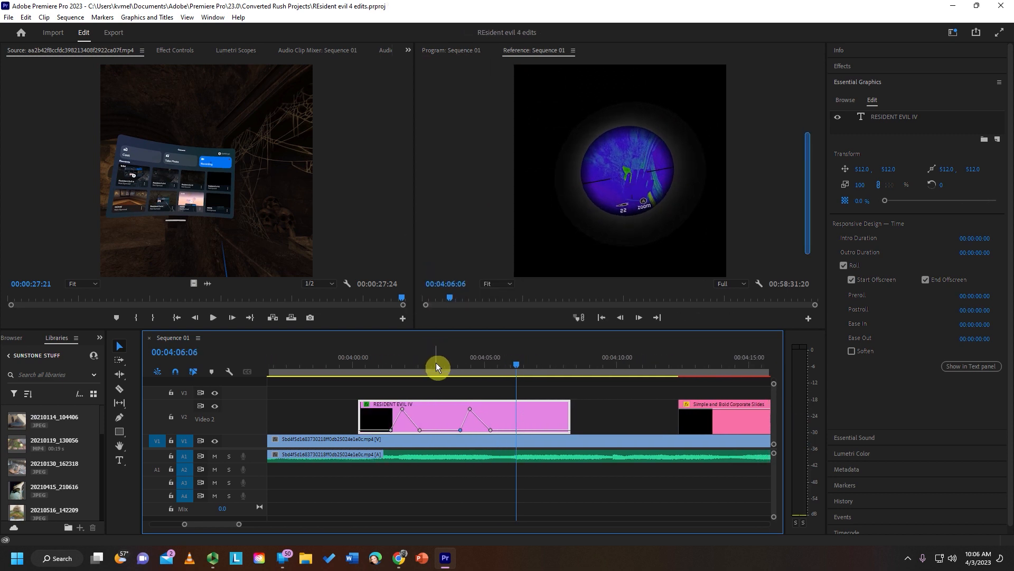
# - Show the Effect Controls for the RESIDENT EVIL IV clip and review its Vector Motion, Motion and Opacity settings
pyautogui.click(436, 364)
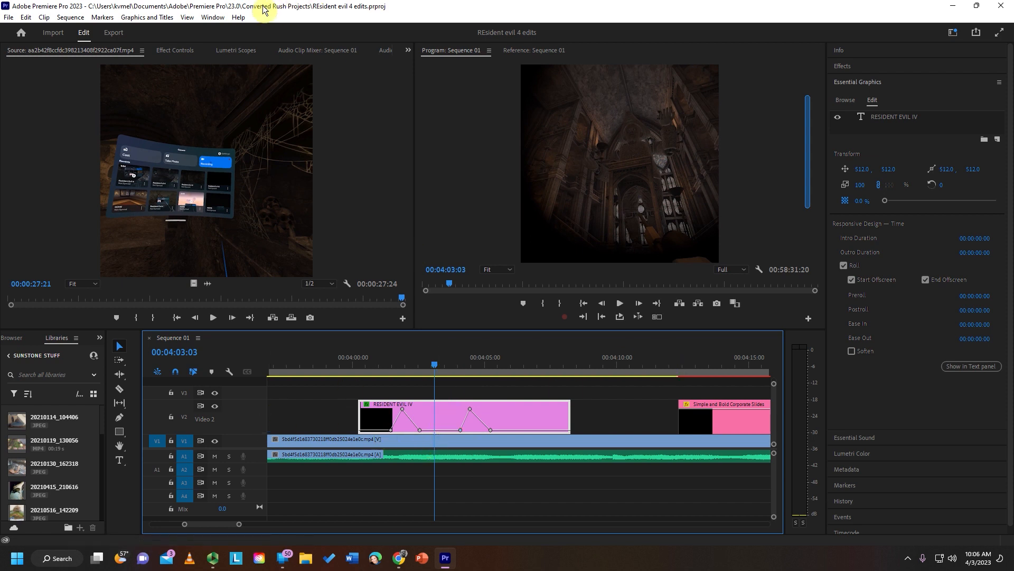
pyautogui.click(213, 19)
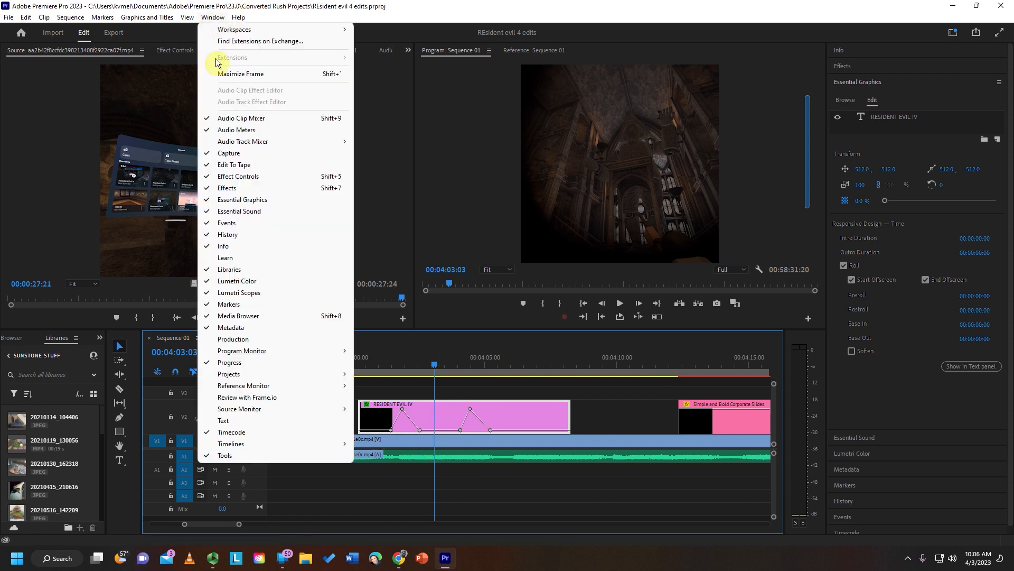
pyautogui.click(251, 176)
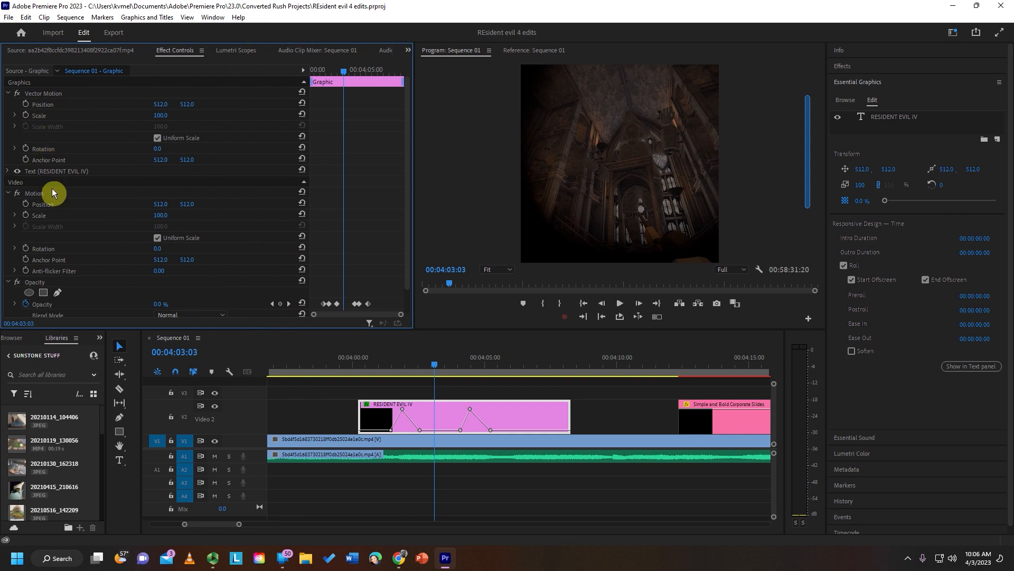
pyautogui.click(31, 94)
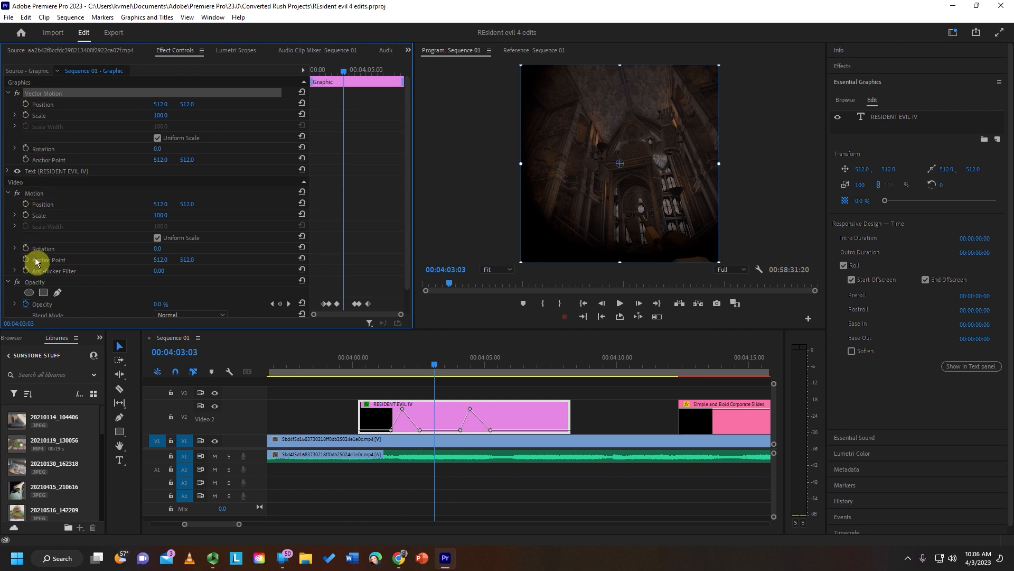
pyautogui.scroll(-1, 71, 280)
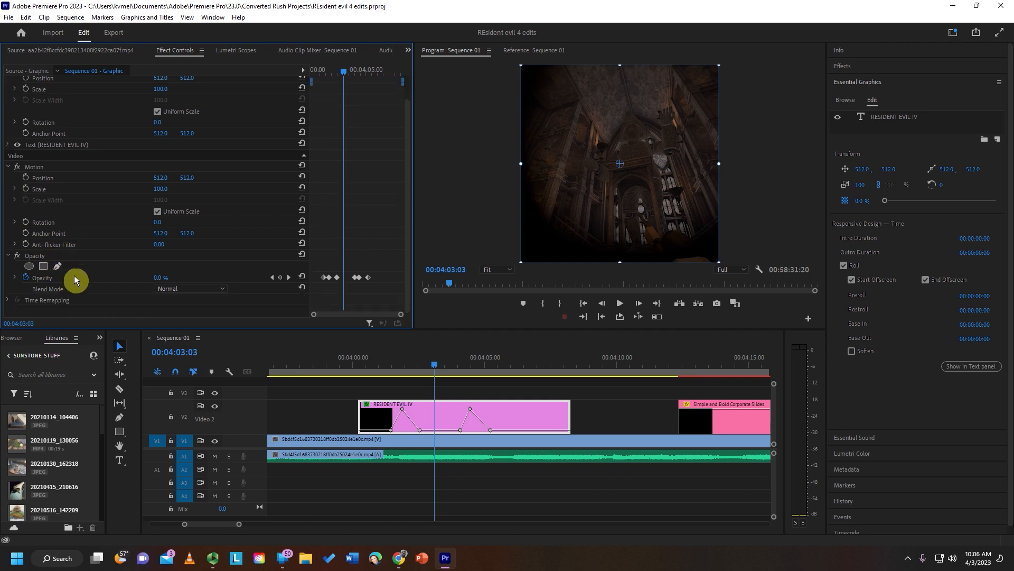
pyautogui.scroll(1, 85, 218)
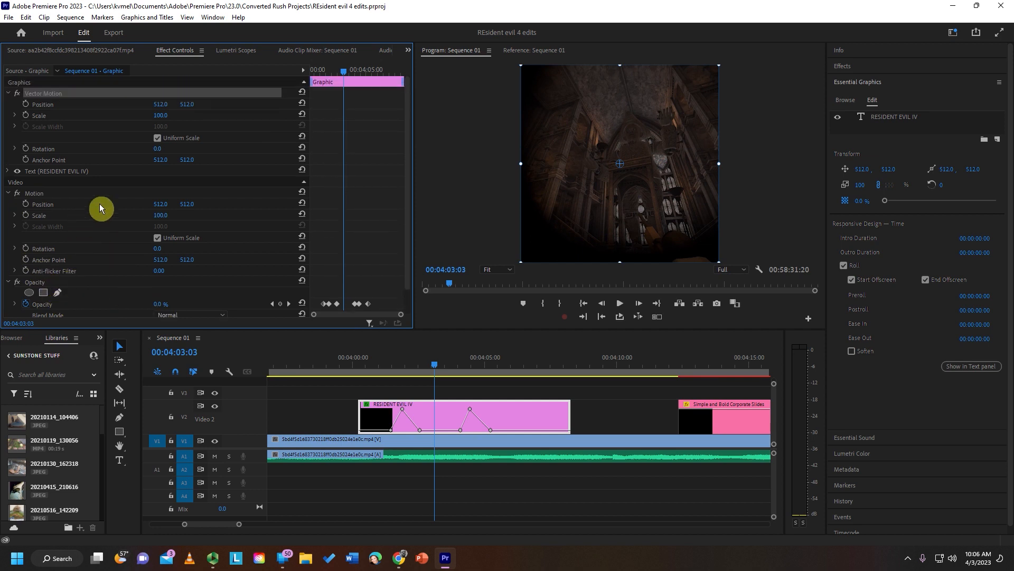
# - Select the Simple and Bold Corporate Slides clip and examine its graphic parameters at 00:04:16:23
pyautogui.click(729, 356)
pyautogui.click(727, 421)
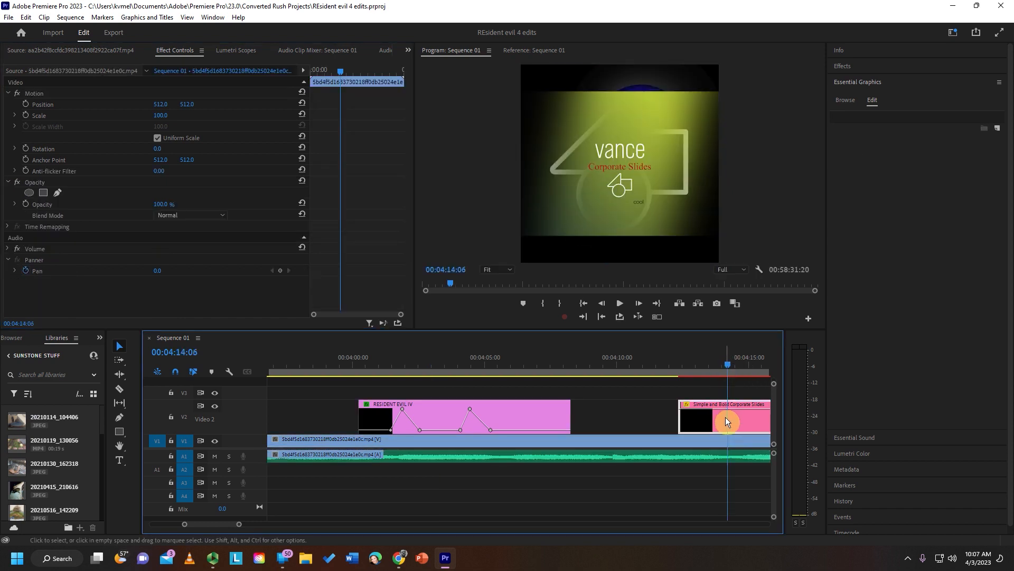
pyautogui.scroll(-8, 727, 421)
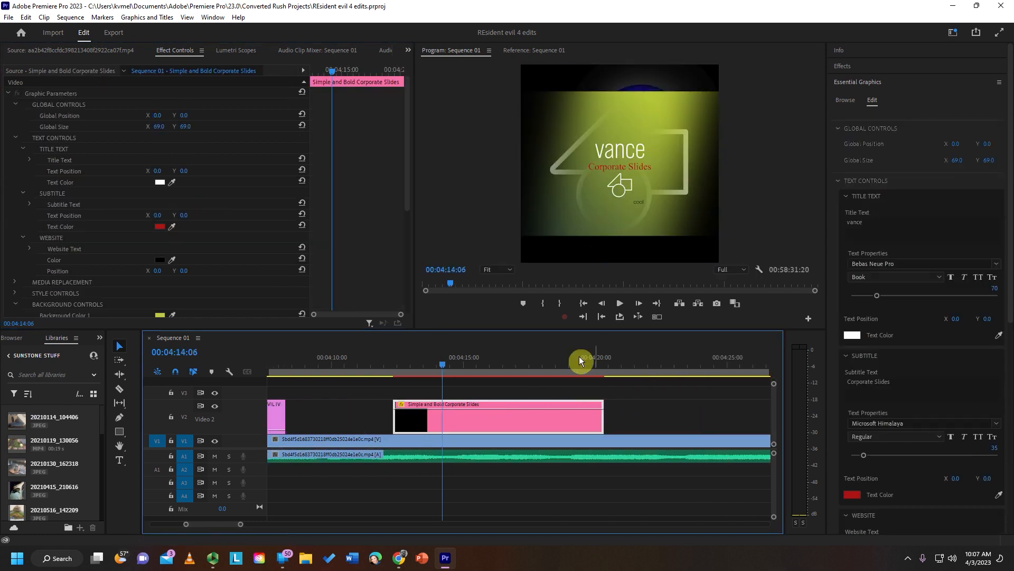
pyautogui.scroll(-3, 453, 373)
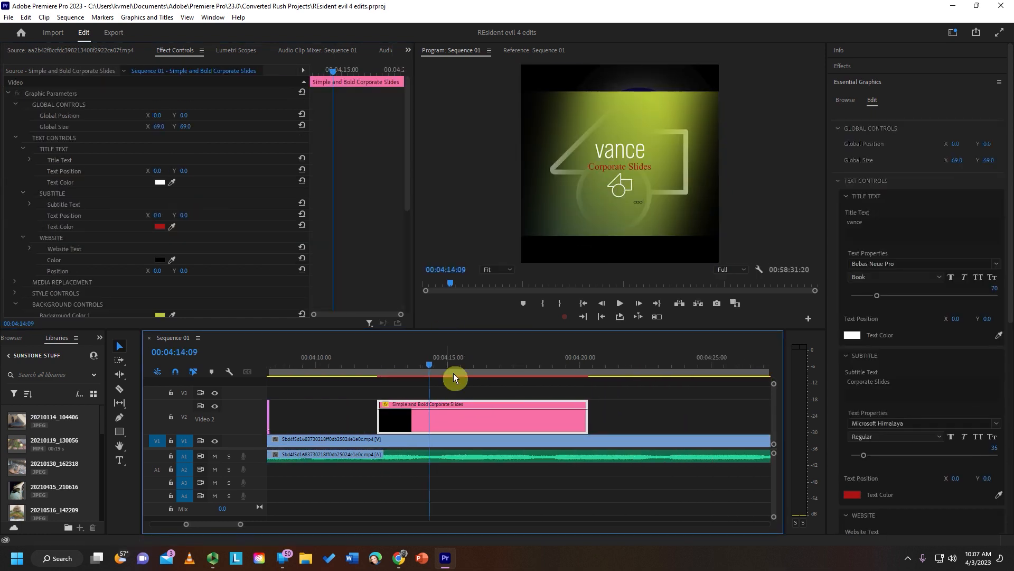
pyautogui.click(400, 359)
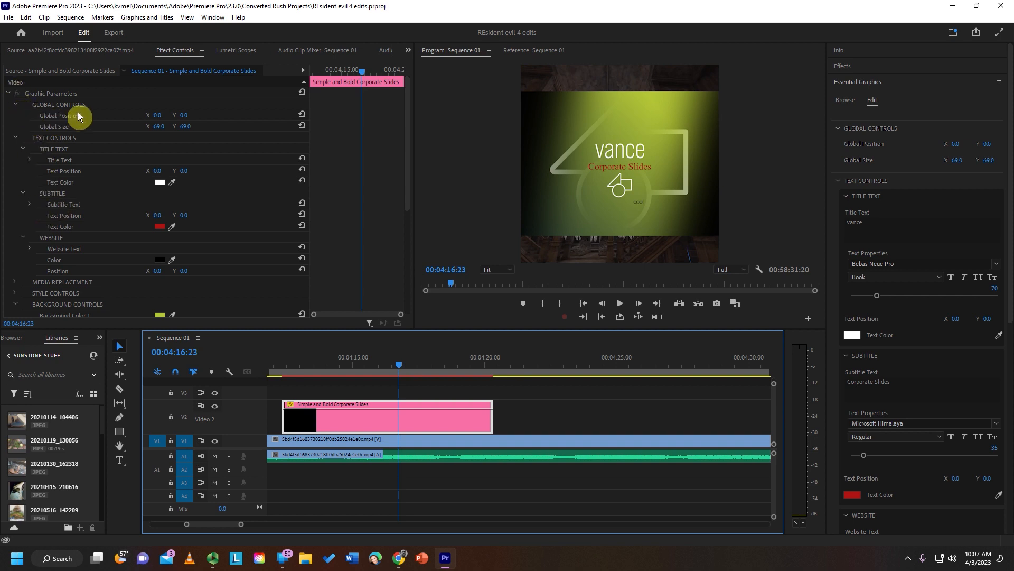
# - Add a text title reading "scary!" at 00:04:22:01 and centre it horizontally in the frame
pyautogui.click(539, 359)
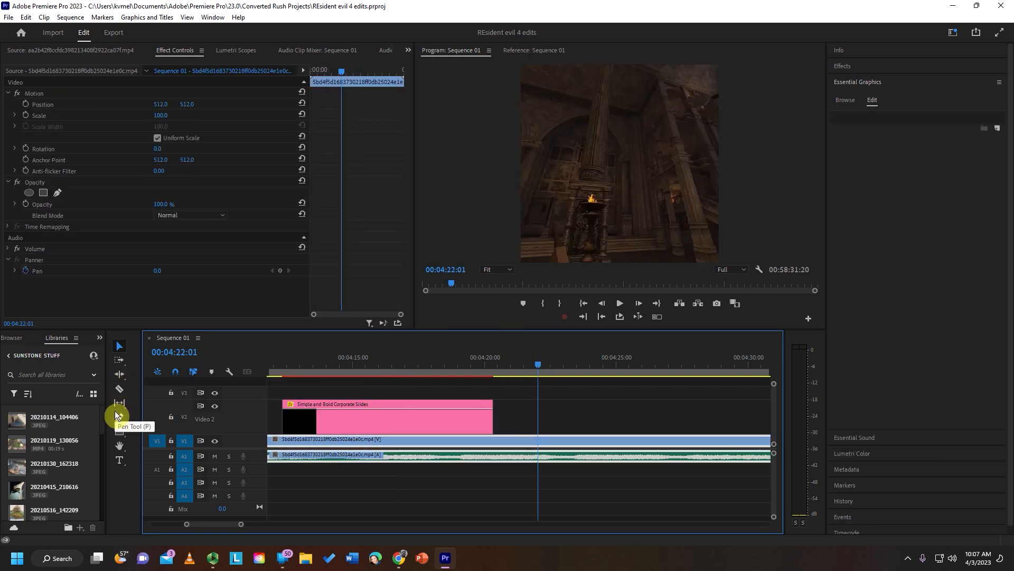
pyautogui.click(119, 461)
pyautogui.click(578, 155)
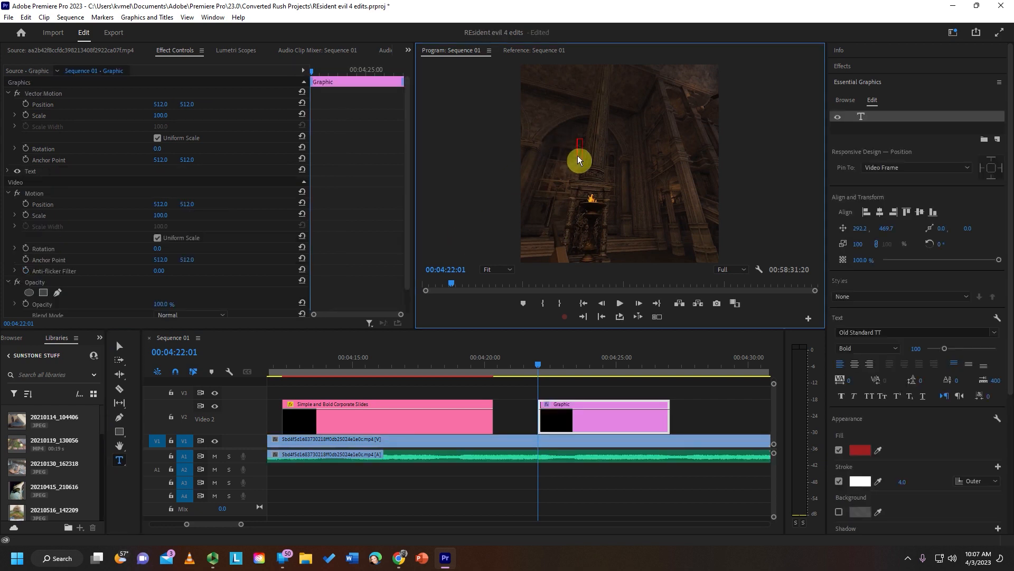
pyautogui.write('scary!')
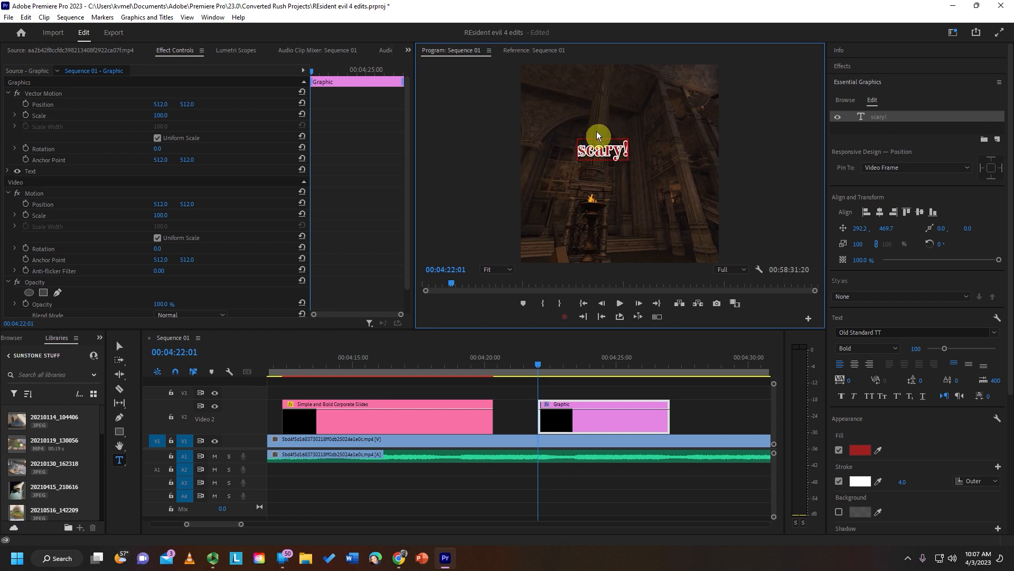
pyautogui.doubleClick(593, 153)
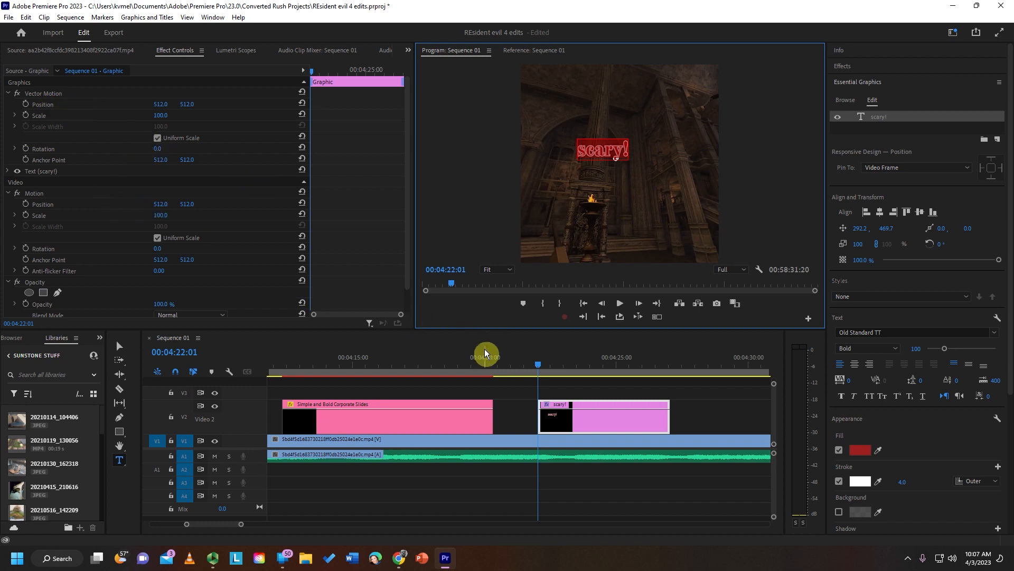
pyautogui.click(879, 211)
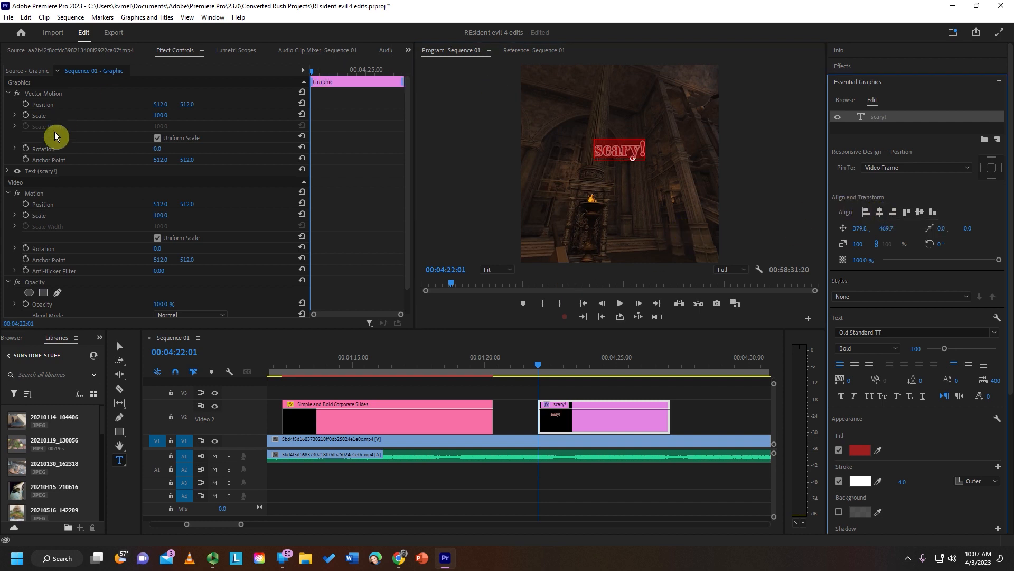
# - Enable keyframing for the scary! title's Vector Motion position, scale and rotation at 00:04:22:01
pyautogui.click(25, 104)
pyautogui.click(25, 115)
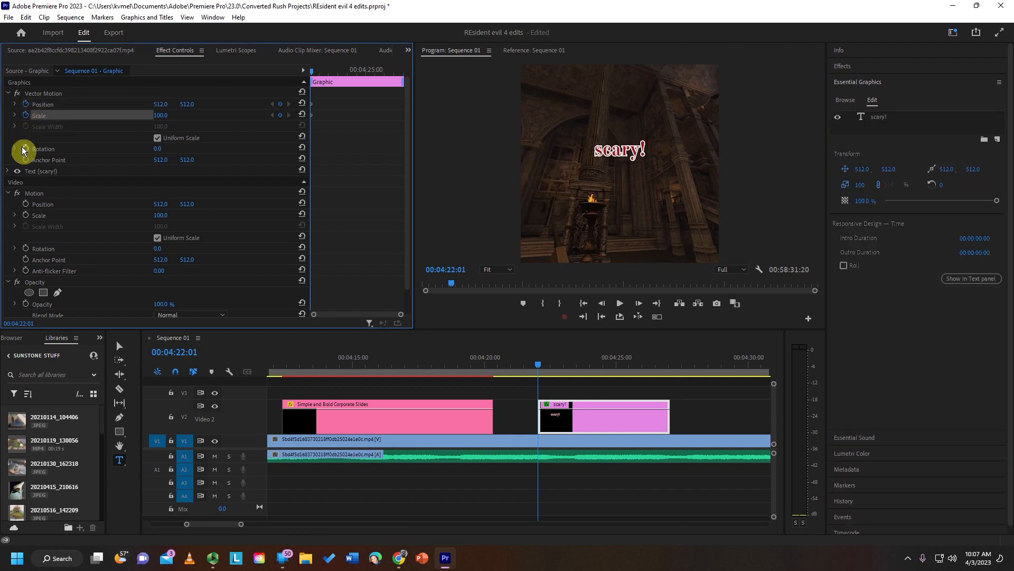
pyautogui.click(24, 148)
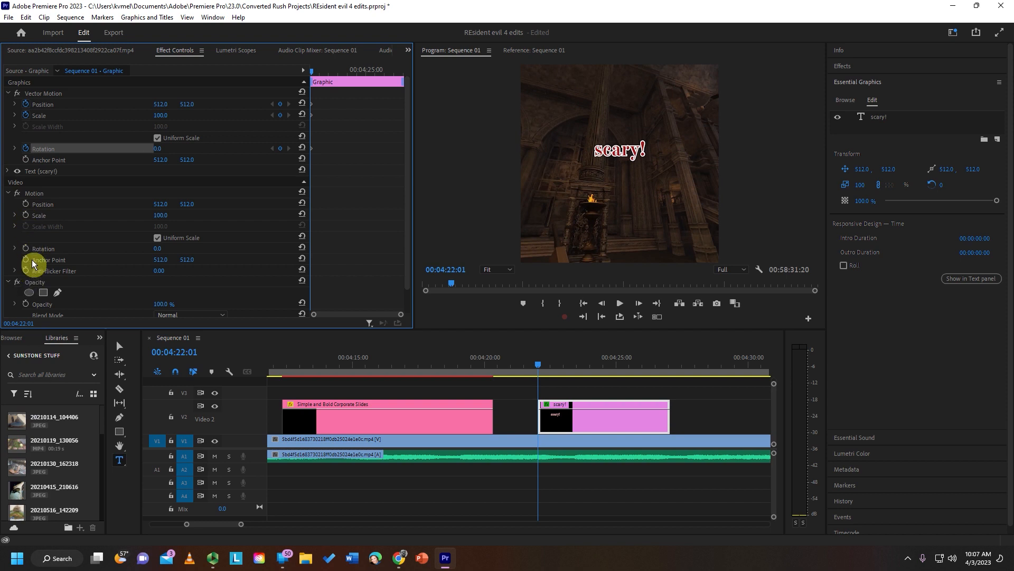
# - Try the Soft Light blend mode on the scary! title, and return it to Normal
pyautogui.scroll(-1, 31, 259)
pyautogui.scroll(1, 31, 259)
pyautogui.scroll(-1, 30, 259)
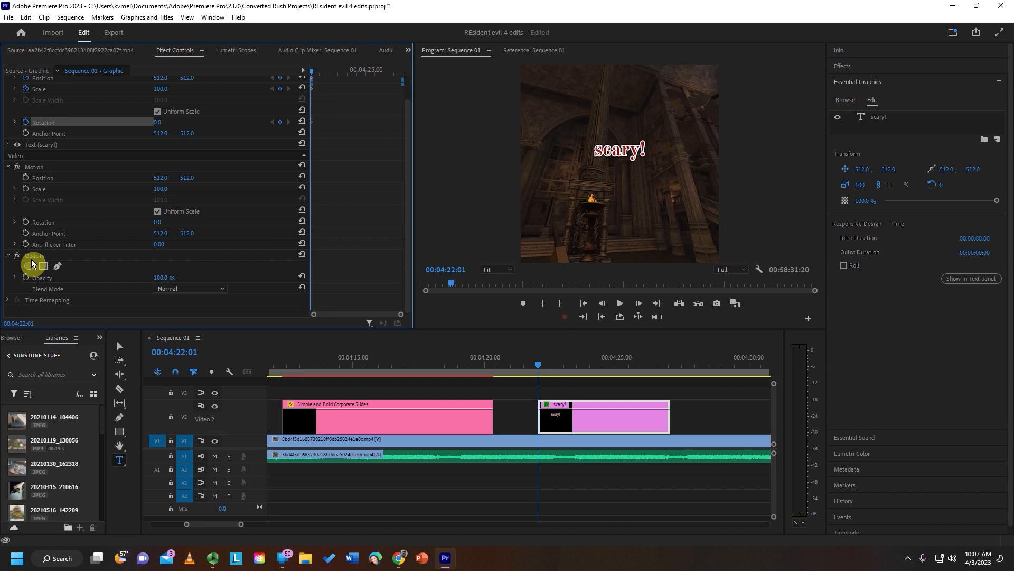
pyautogui.click(205, 290)
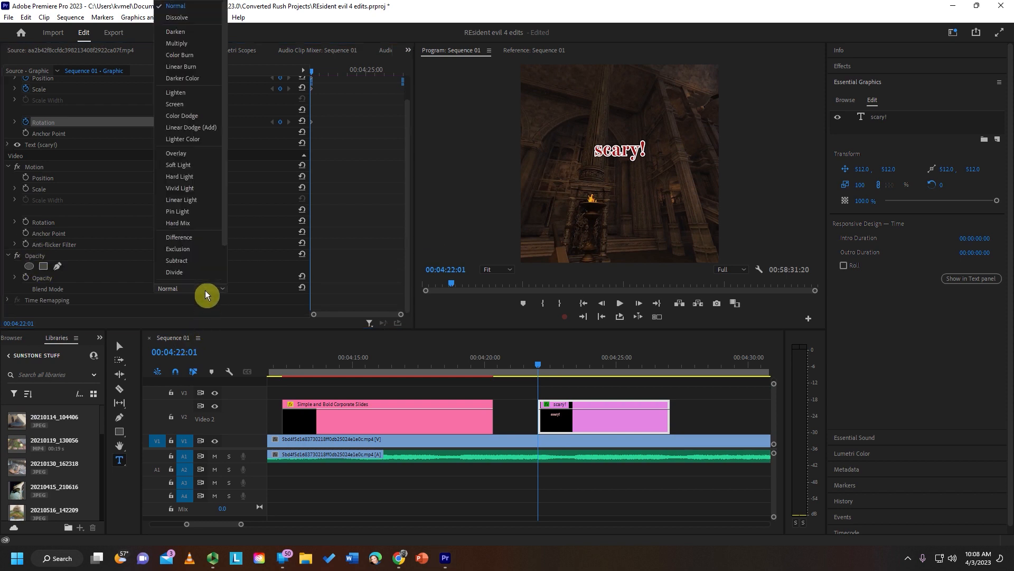
pyautogui.click(198, 164)
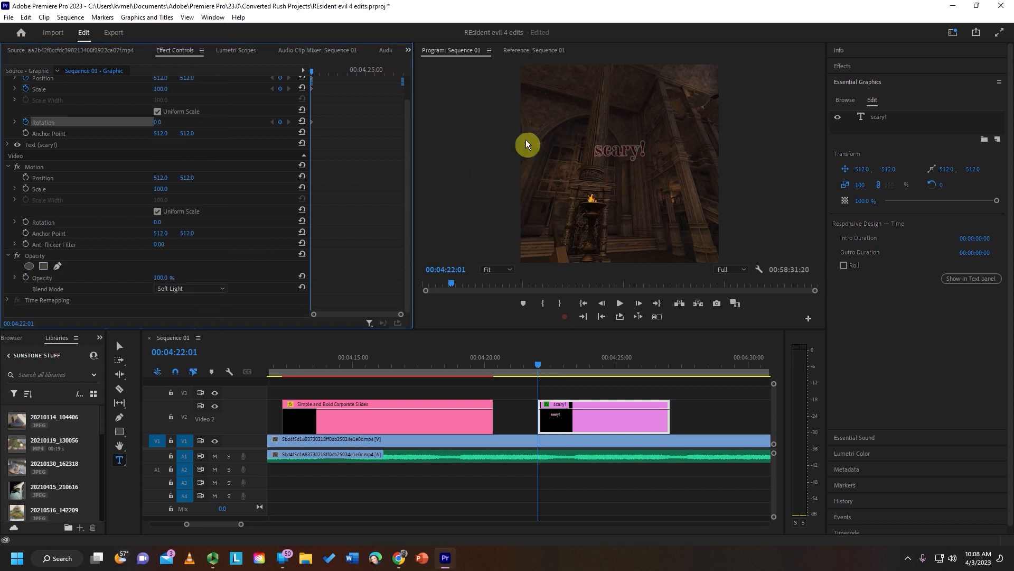
pyautogui.click(191, 294)
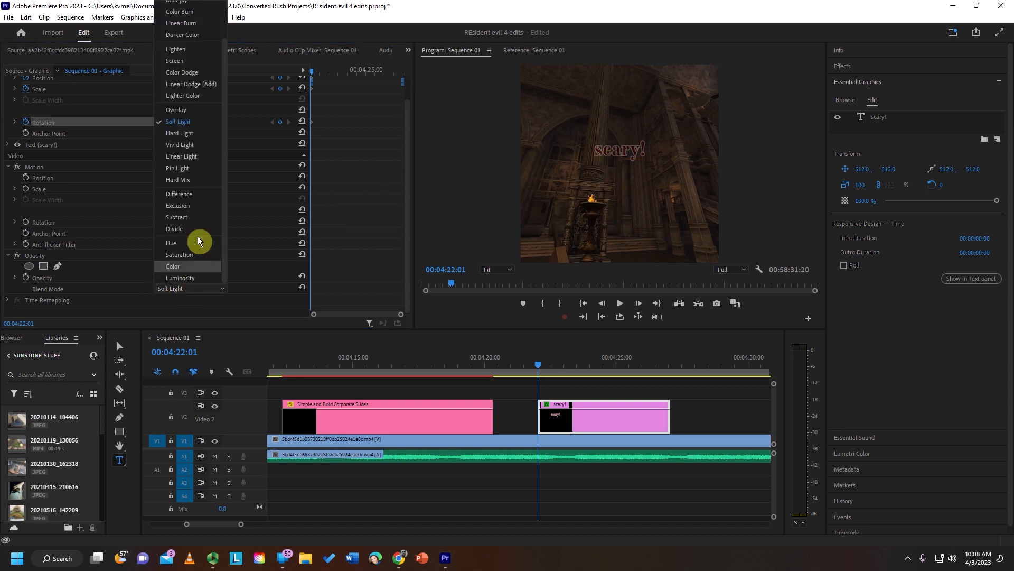
pyautogui.click(202, 7)
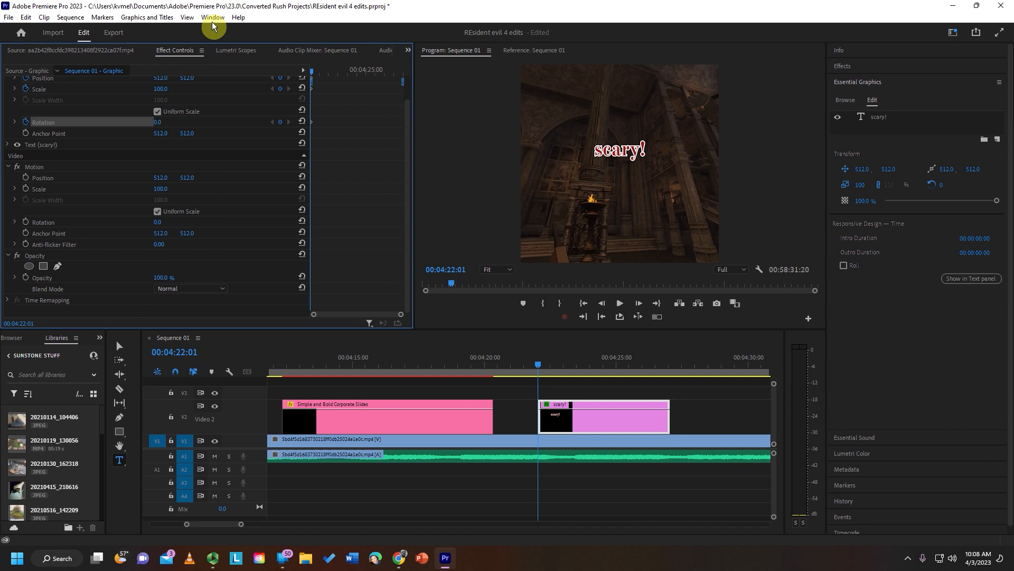
# - At 00:04:23:19, keyframe the scary! title's Vector Motion with position 348, 189, scale 172 and rotation 163°
pyautogui.click(575, 365)
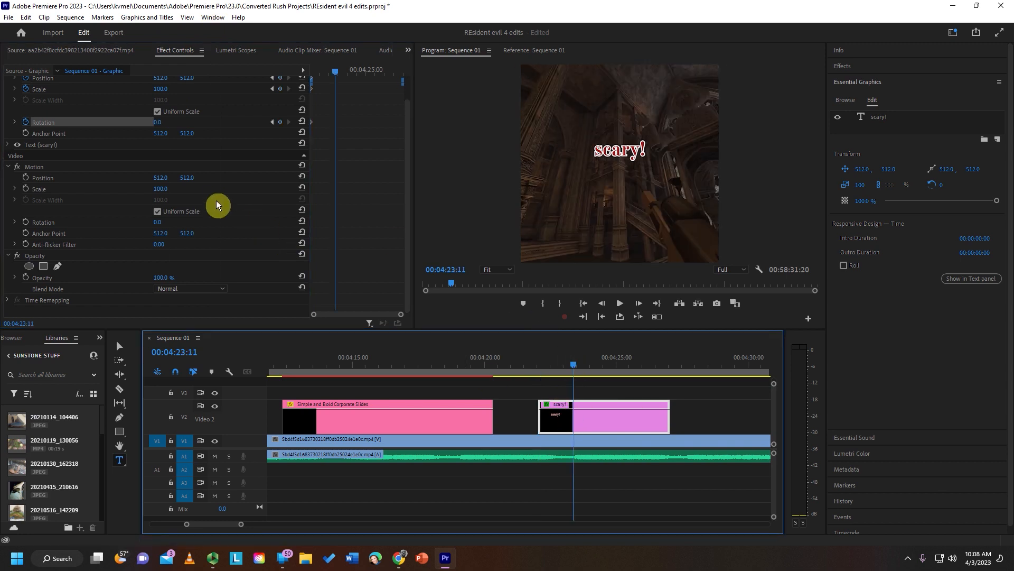
pyautogui.scroll(1, 217, 201)
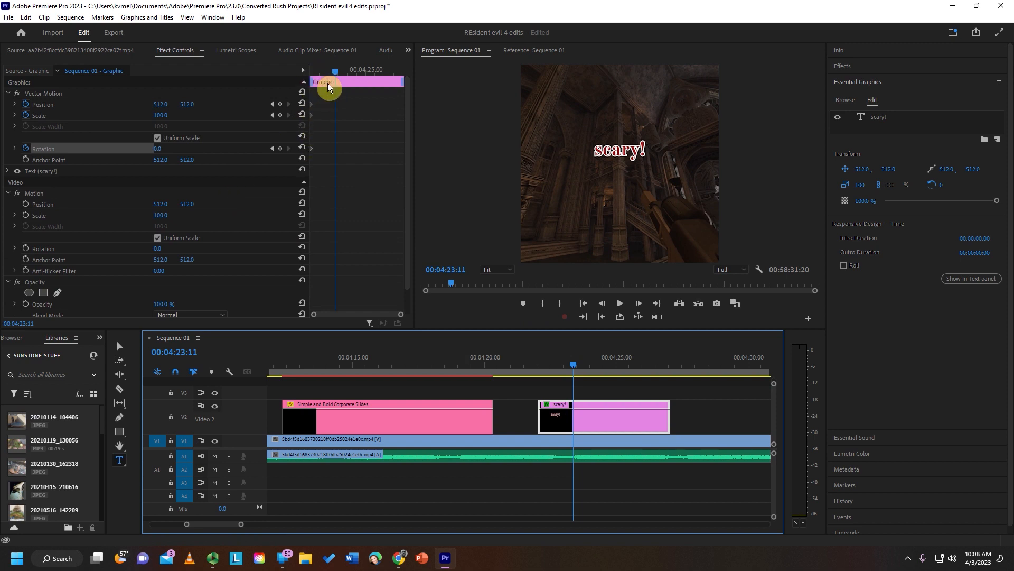
pyautogui.moveTo(335, 69); pyautogui.dragTo(297, 73)
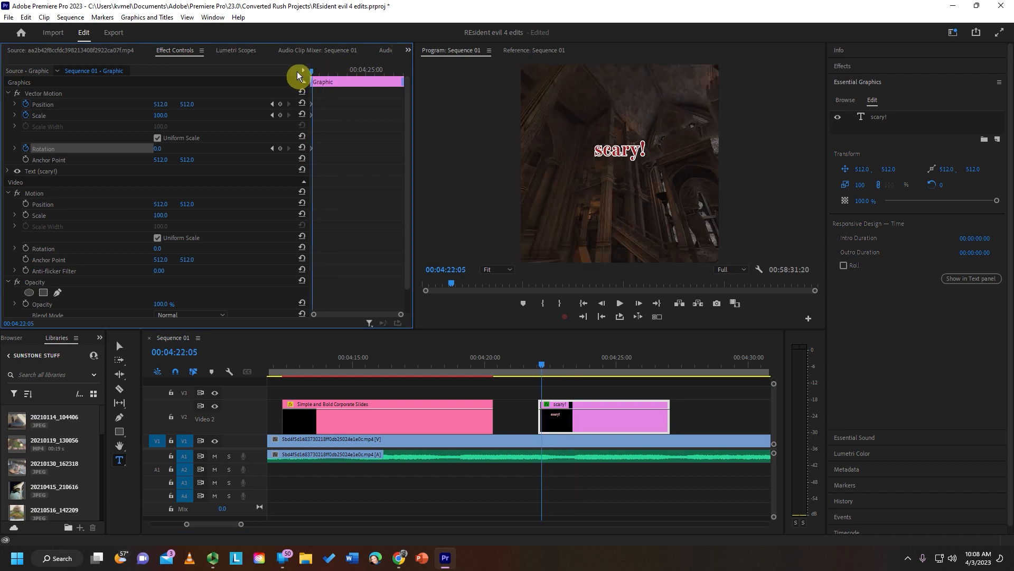
pyautogui.moveTo(294, 68); pyautogui.dragTo(338, 72)
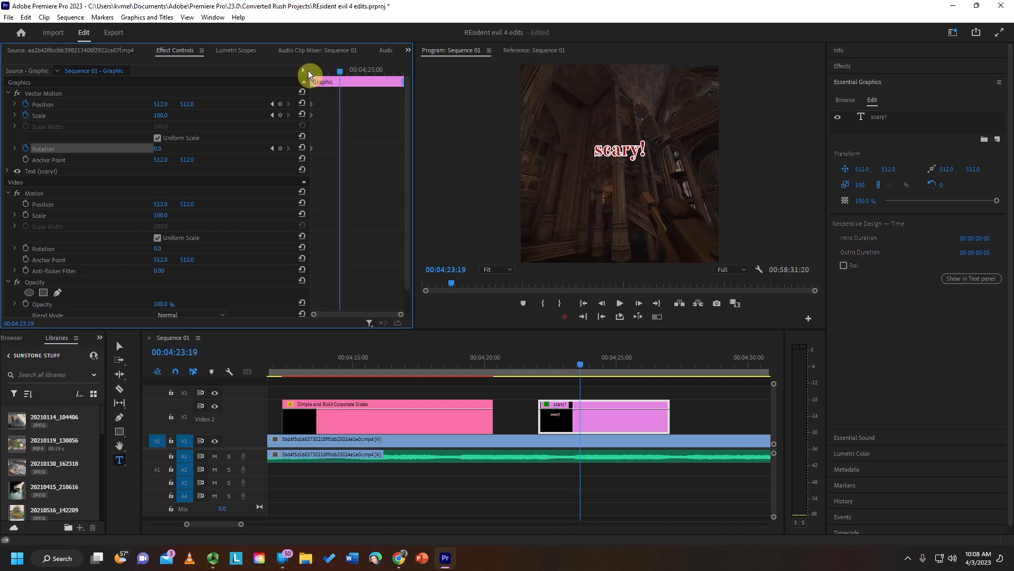
pyautogui.moveTo(161, 104); pyautogui.dragTo(74, 104)
pyautogui.moveTo(186, 107)
pyautogui.mouseDown()
pyautogui.moveTo(21, 107)
pyautogui.moveTo(192, 106)
pyautogui.mouseUp()
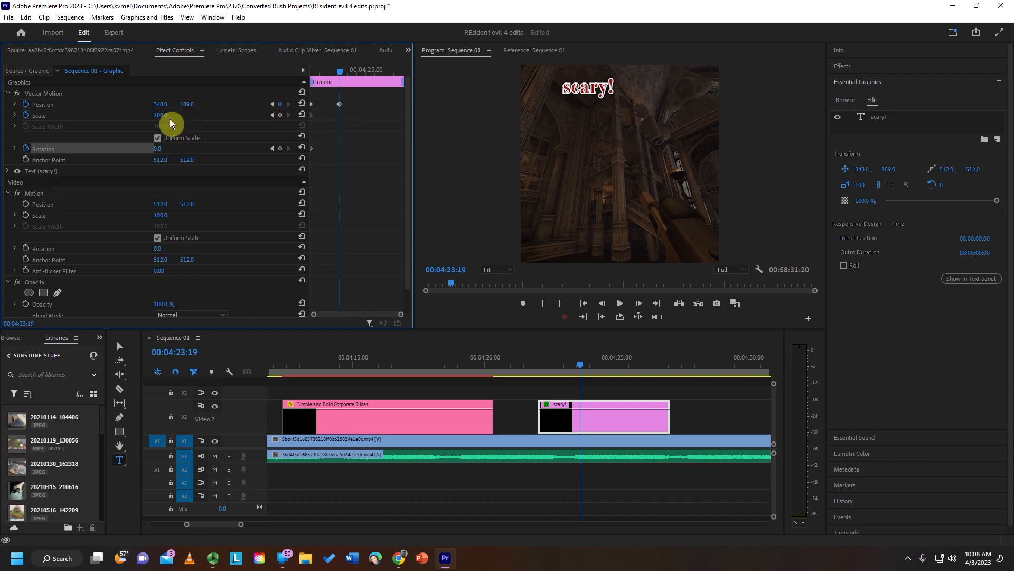
pyautogui.moveTo(159, 117); pyautogui.dragTo(197, 117)
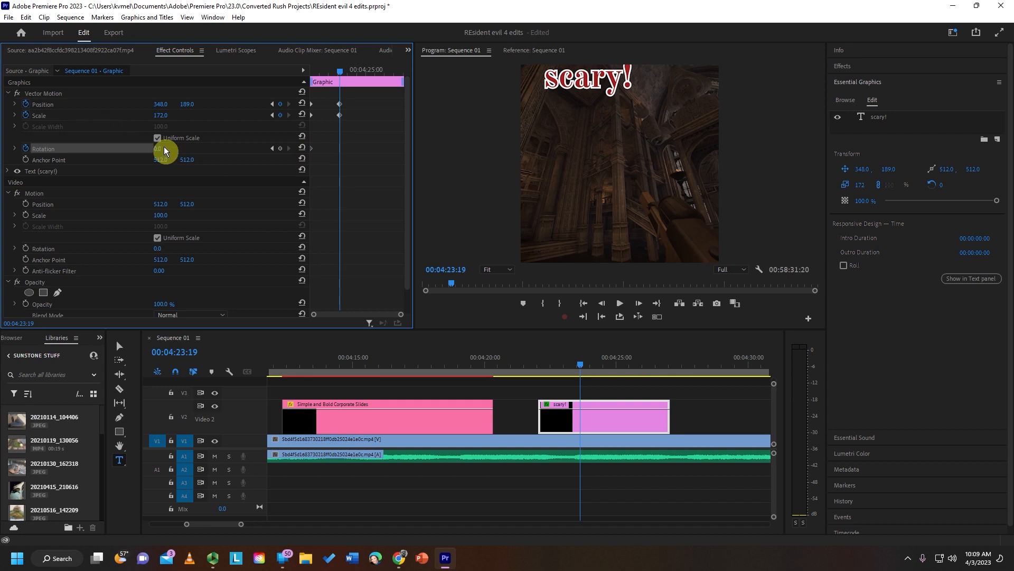
pyautogui.moveTo(158, 148); pyautogui.dragTo(243, 148)
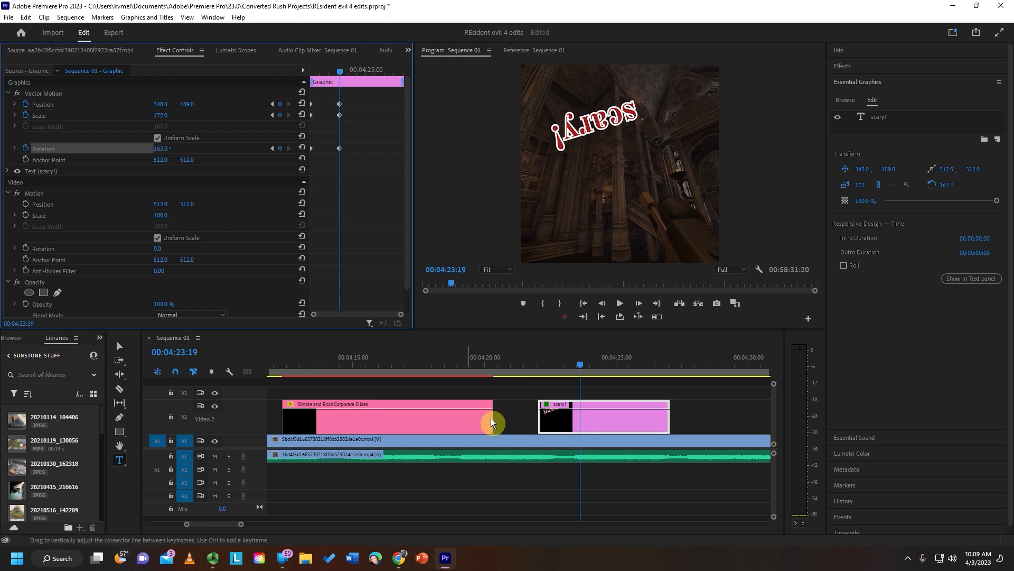
# - Preview the scary! title's animation at 00:04:22:04 and select its clip to review the motion keyframes
pyautogui.click(536, 362)
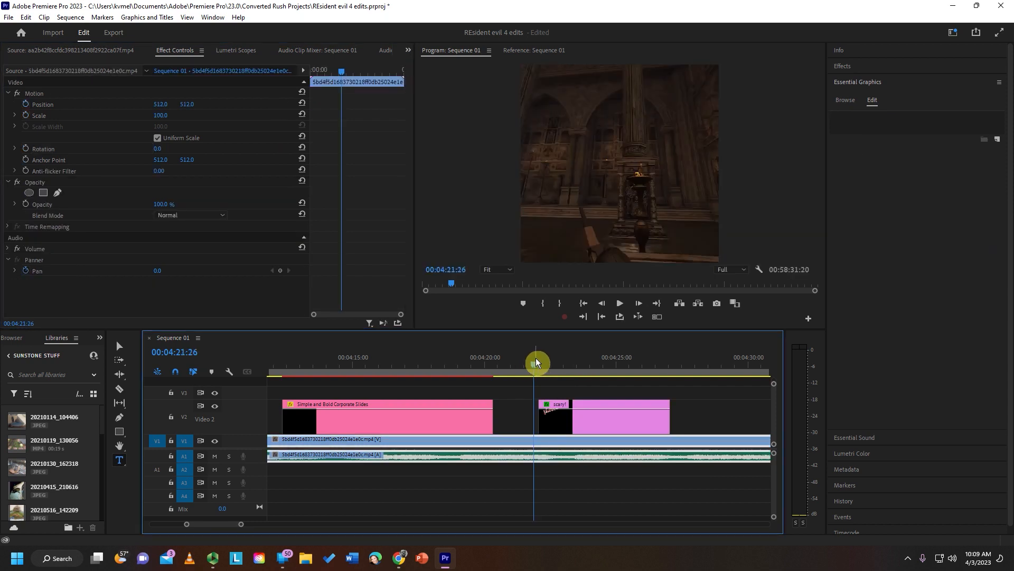
pyautogui.click(542, 360)
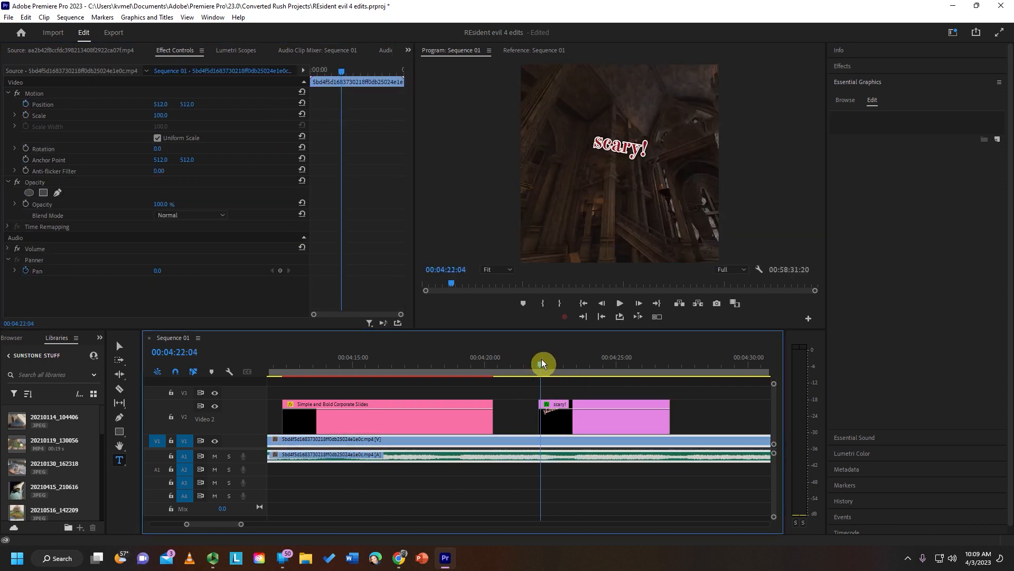
pyautogui.click(549, 430)
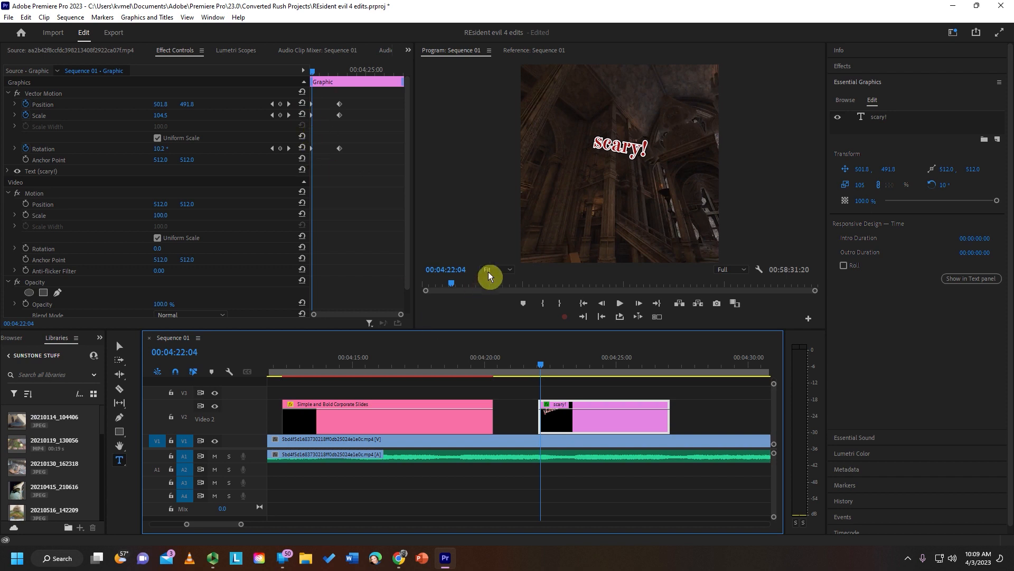
# - Play the scary! title's animation through twice, replaying it from 00:04:22:01, to check its motion
pyautogui.click(618, 303)
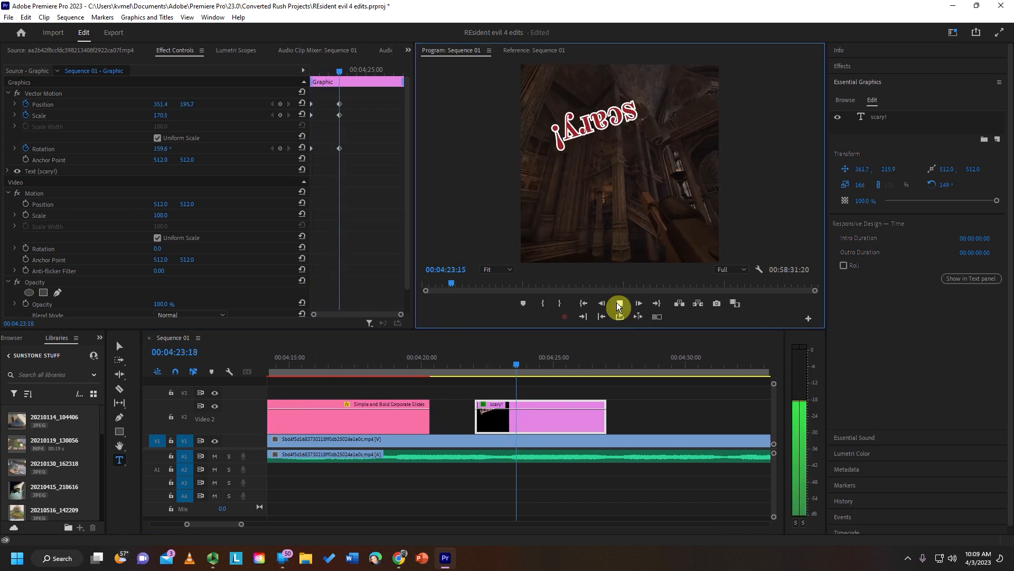
pyautogui.moveTo(340, 66); pyautogui.dragTo(287, 87)
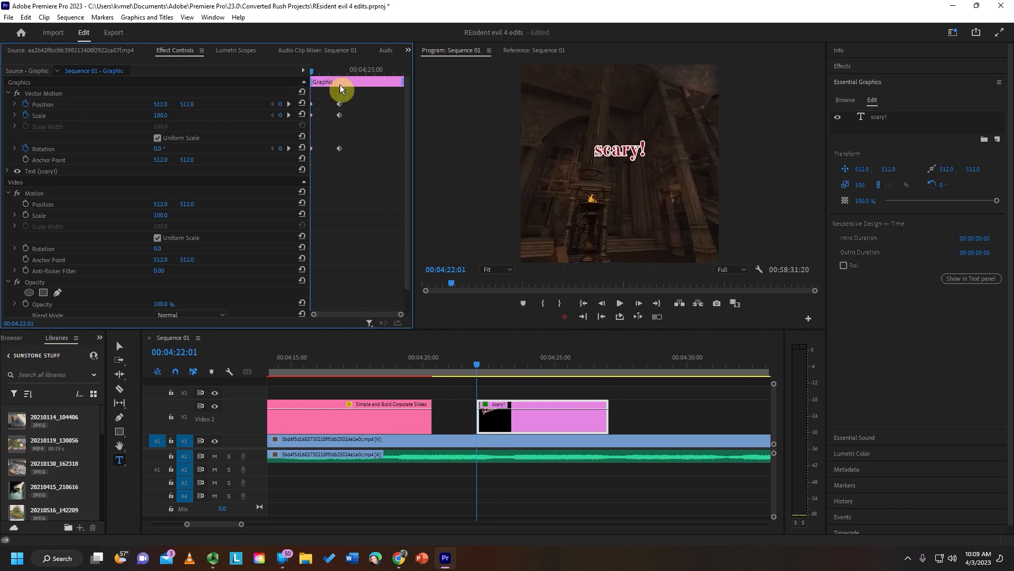
pyautogui.click(622, 310)
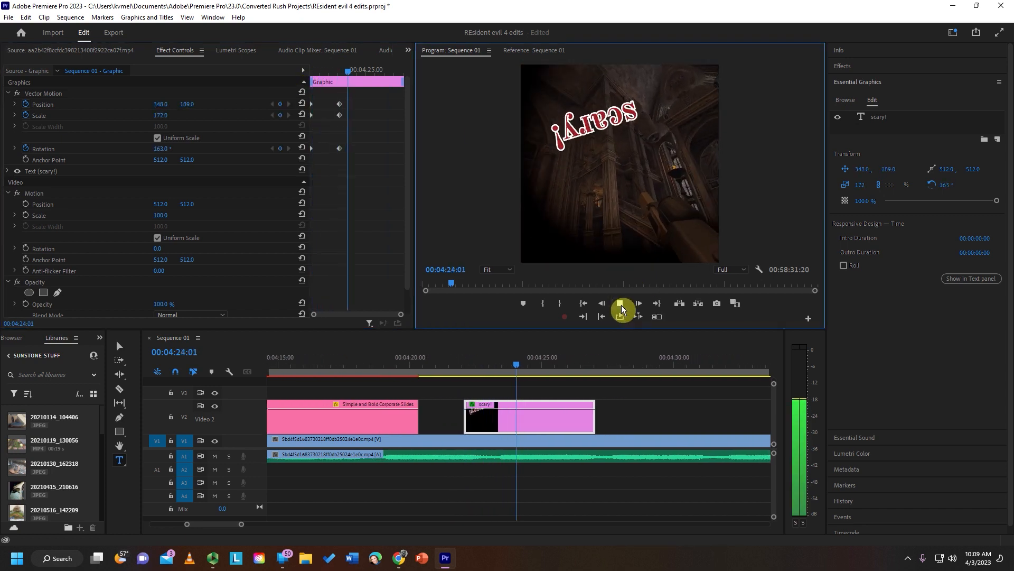
pyautogui.click(622, 308)
# - Apply Ease In temporal interpolation to the scary! title's second set of position, scale and rotation keyframes
pyautogui.moveTo(344, 162); pyautogui.dragTo(331, 98)
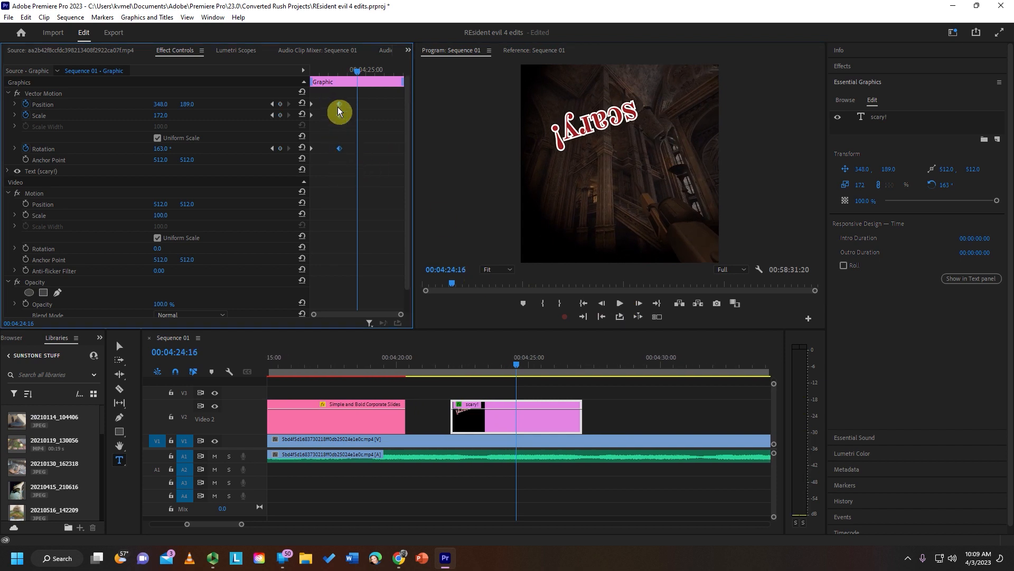
pyautogui.rightClick(340, 105)
pyautogui.moveTo(380, 195)
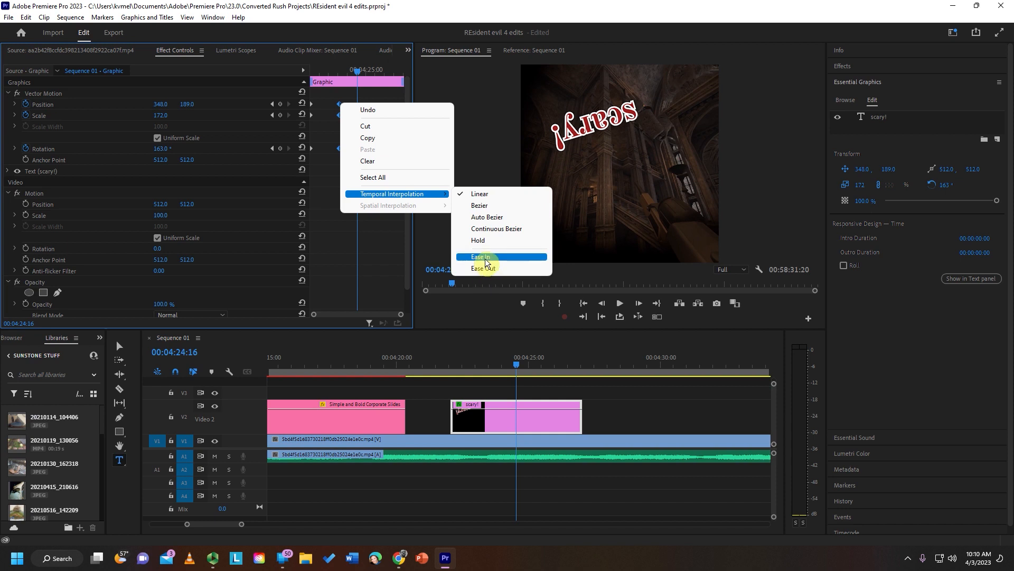
pyautogui.click(485, 259)
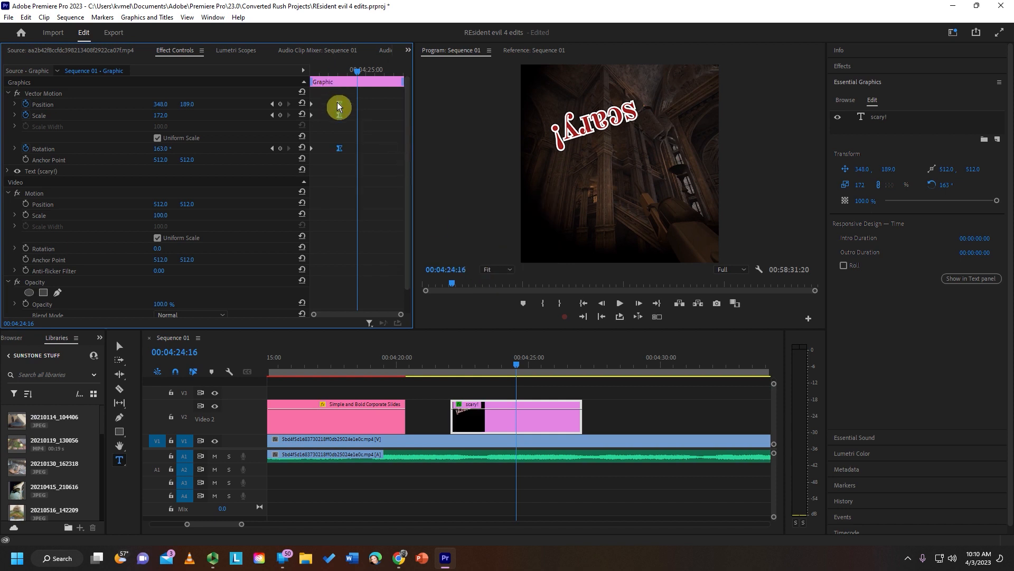
# - Preview the scary! title's eased animation from its start, and replay it from just before the clip
pyautogui.moveTo(331, 71); pyautogui.dragTo(286, 71)
pyautogui.press('space')
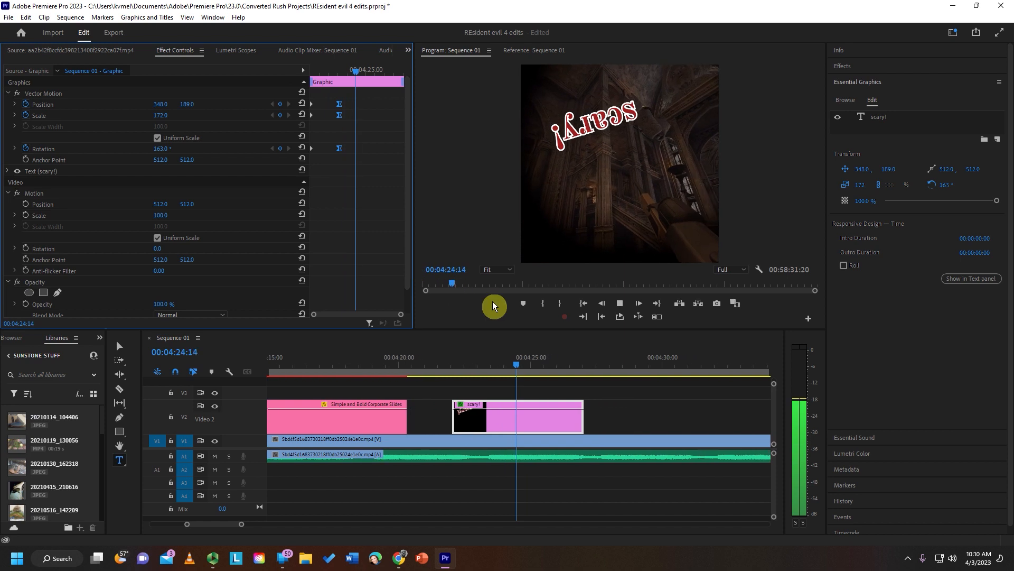
pyautogui.click(472, 361)
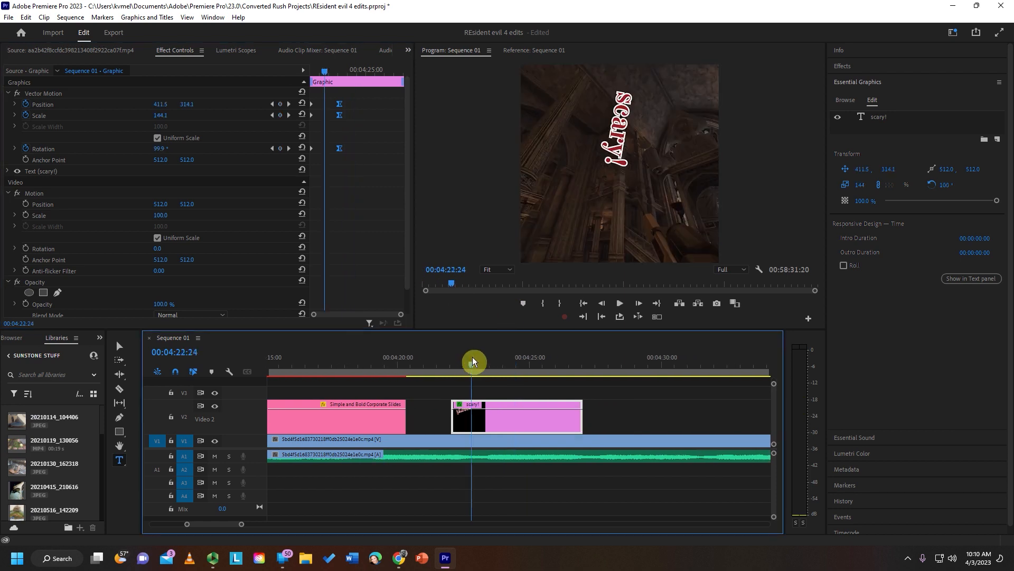
pyautogui.click(446, 365)
pyautogui.press('space')
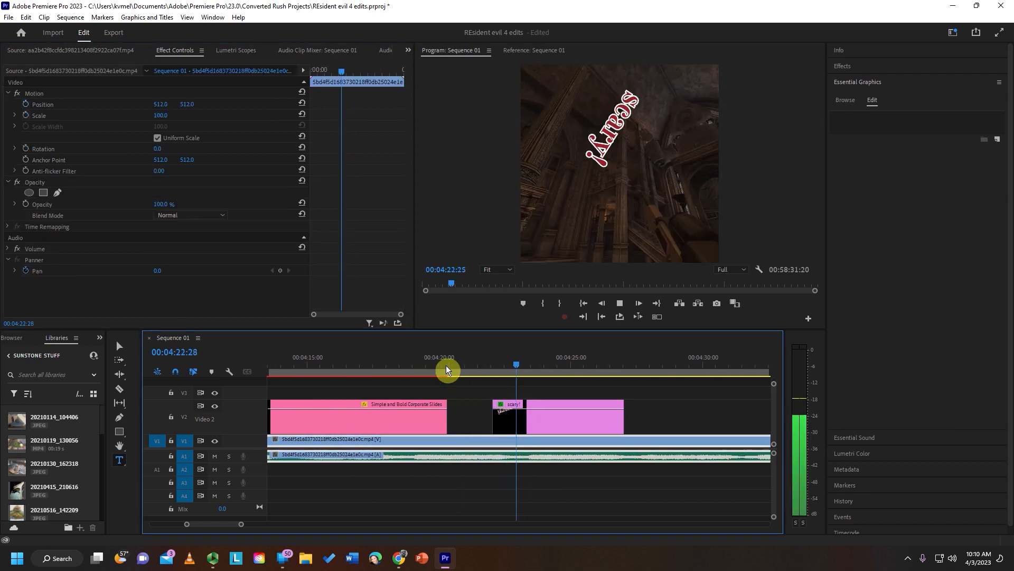
pyautogui.press('space')
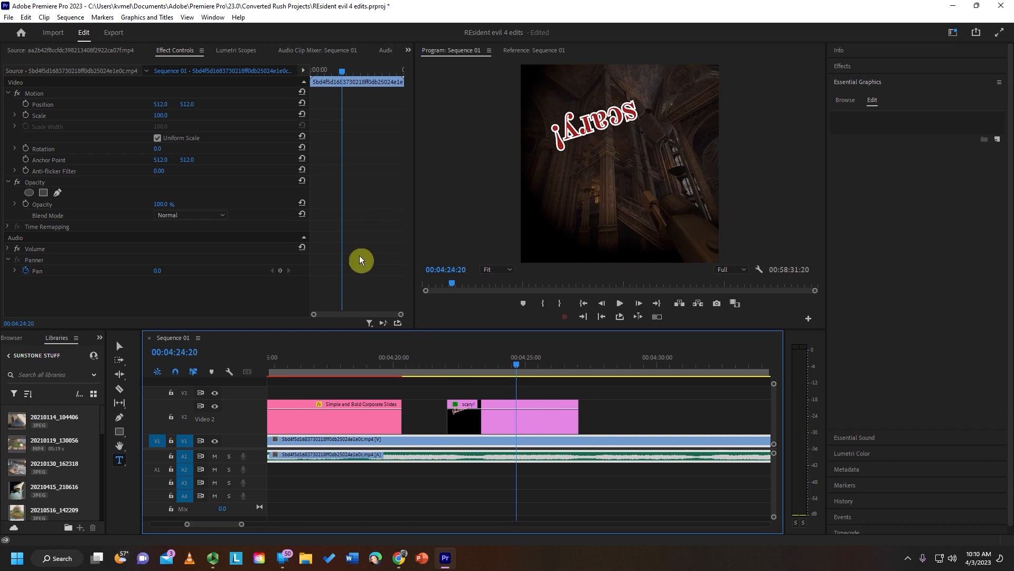
# - Select the scary! clip to review its eased keyframes, and return the playhead to 00:04:20:03
pyautogui.click(489, 420)
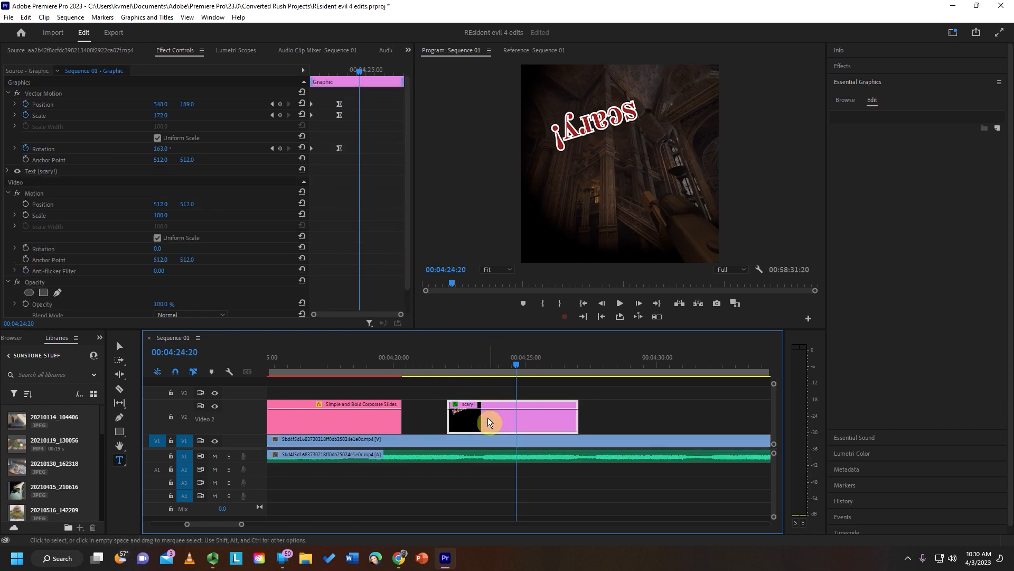
pyautogui.click(340, 148)
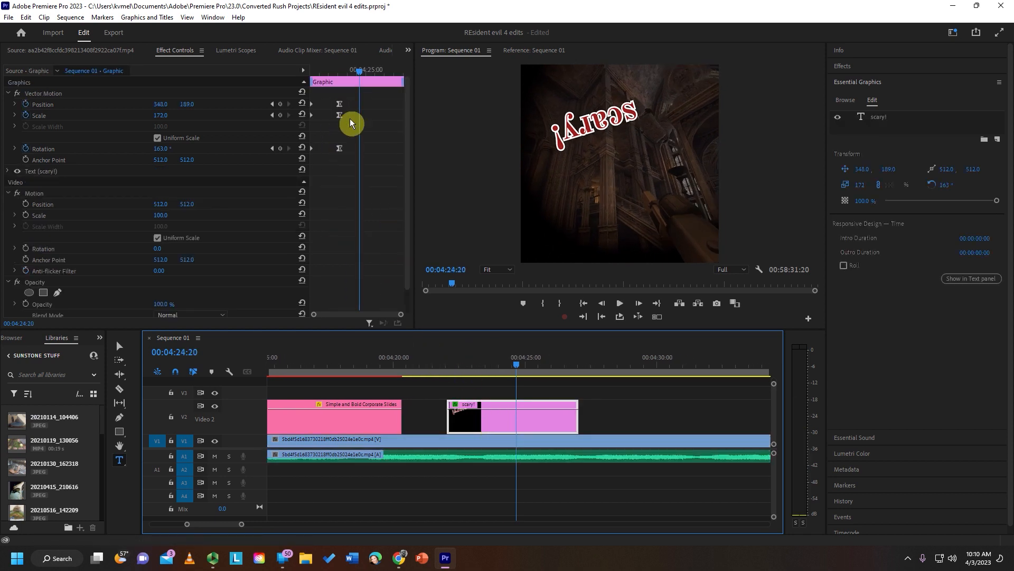
pyautogui.click(397, 353)
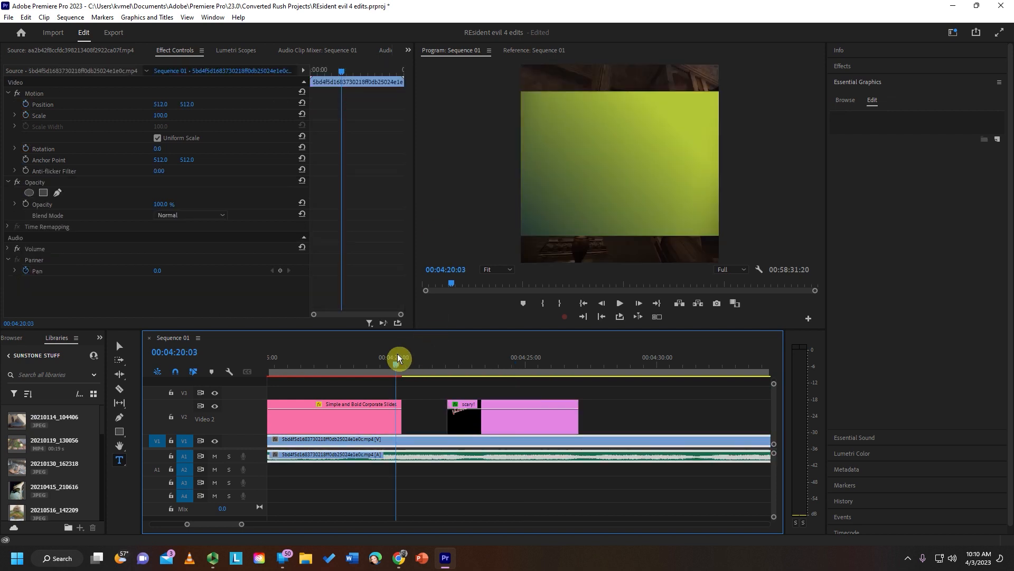